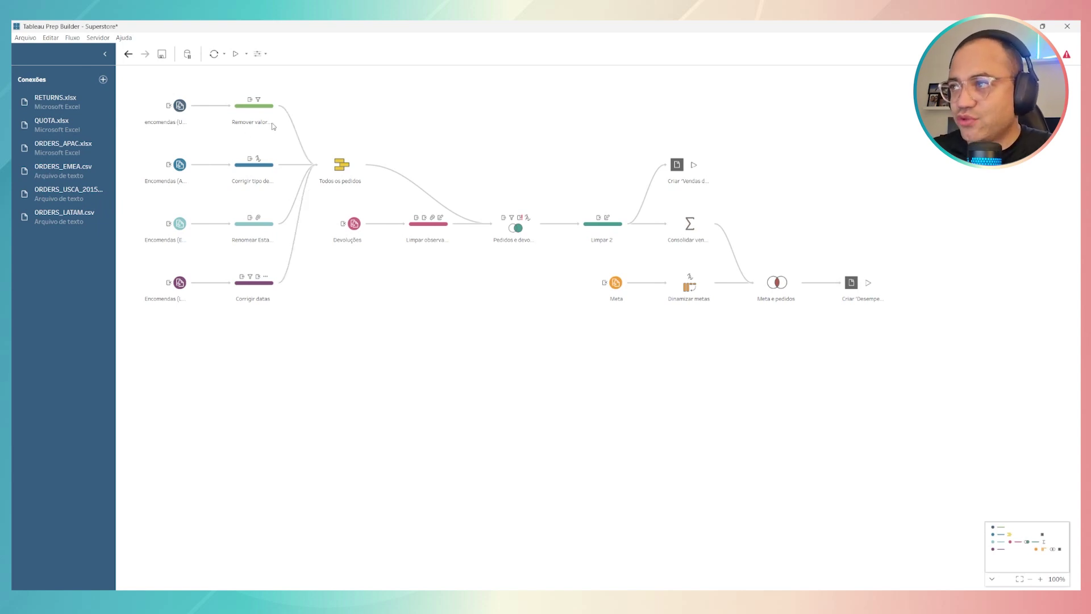
Step: Open the cleaning step that removes null values and copy the "Classe padrão" value from the Modo de envio field
{"action": "left_click", "coordinate": [267, 115]}
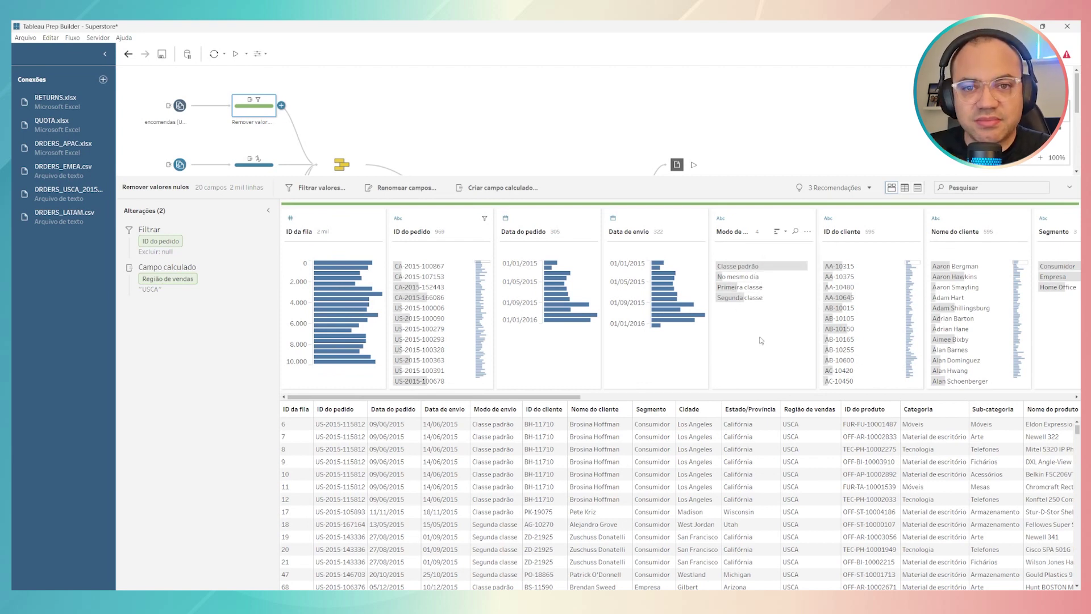
{"action": "left_click", "coordinate": [735, 266]}
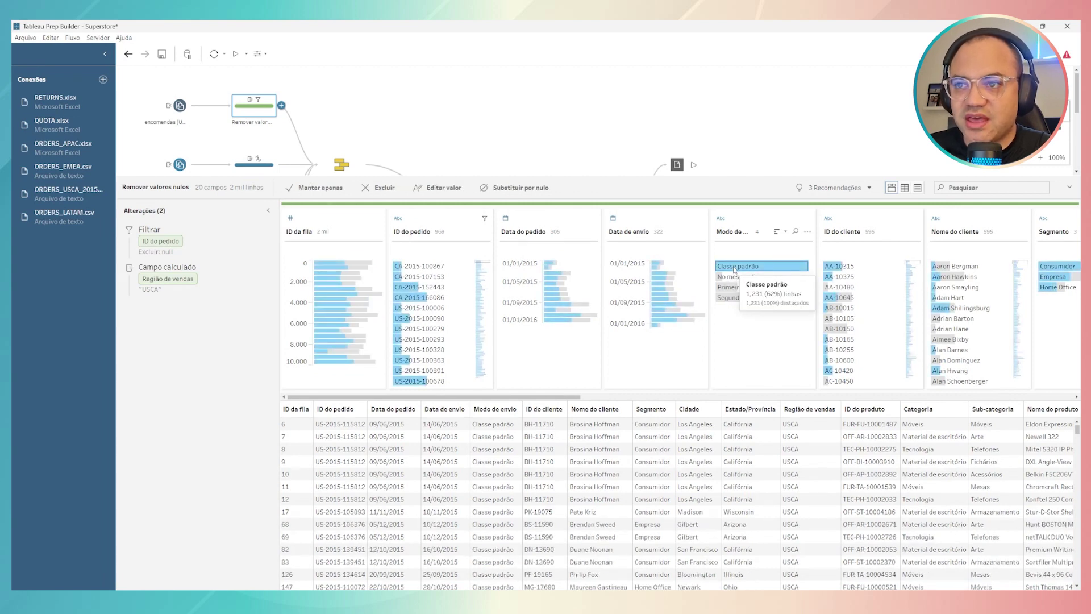
{"action": "double_click", "coordinate": [735, 266]}
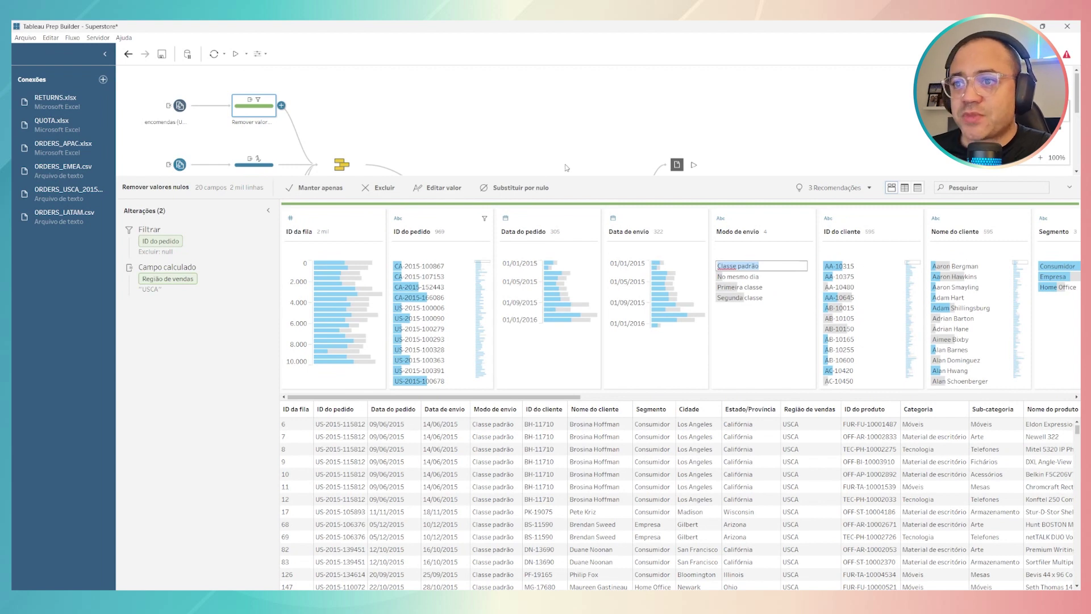
Step: Start a new parameter and name it "Modo de Envio"
{"action": "left_click", "coordinate": [267, 55]}
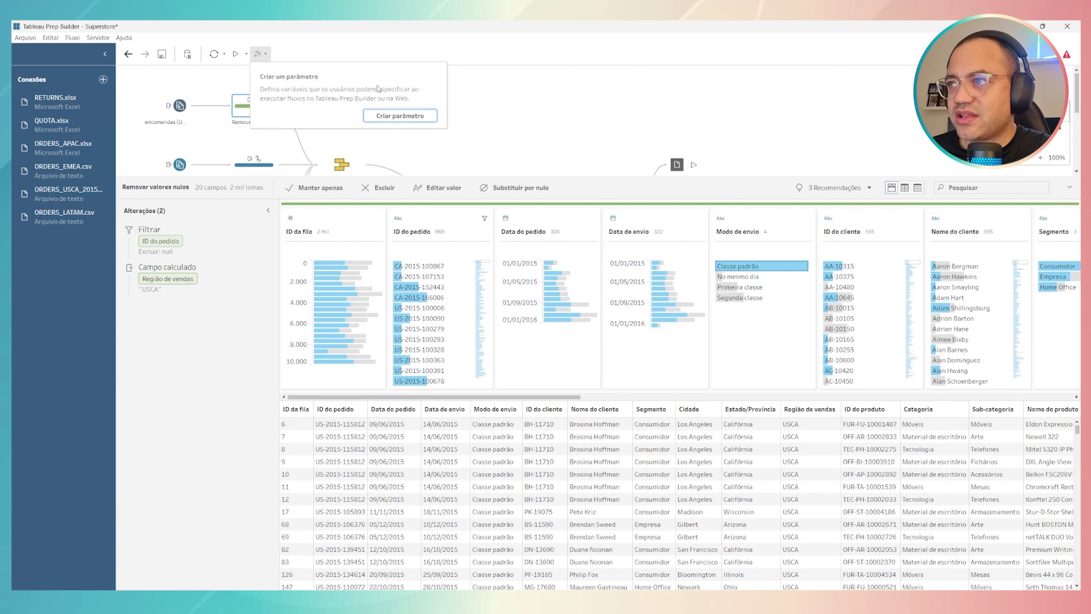
{"action": "left_click", "coordinate": [388, 117]}
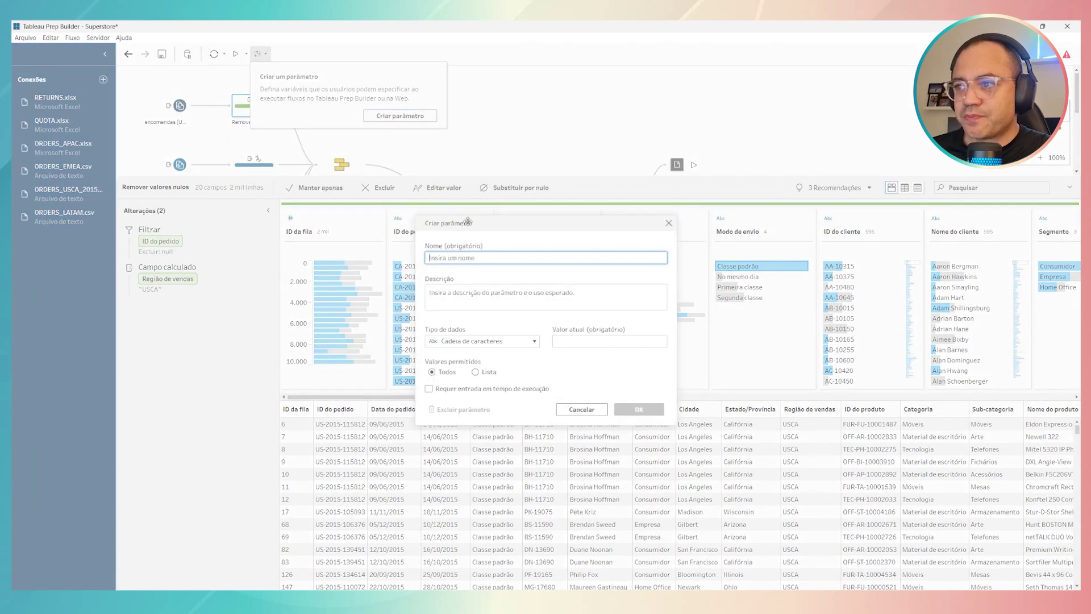
{"action": "type", "text": "Modo"}
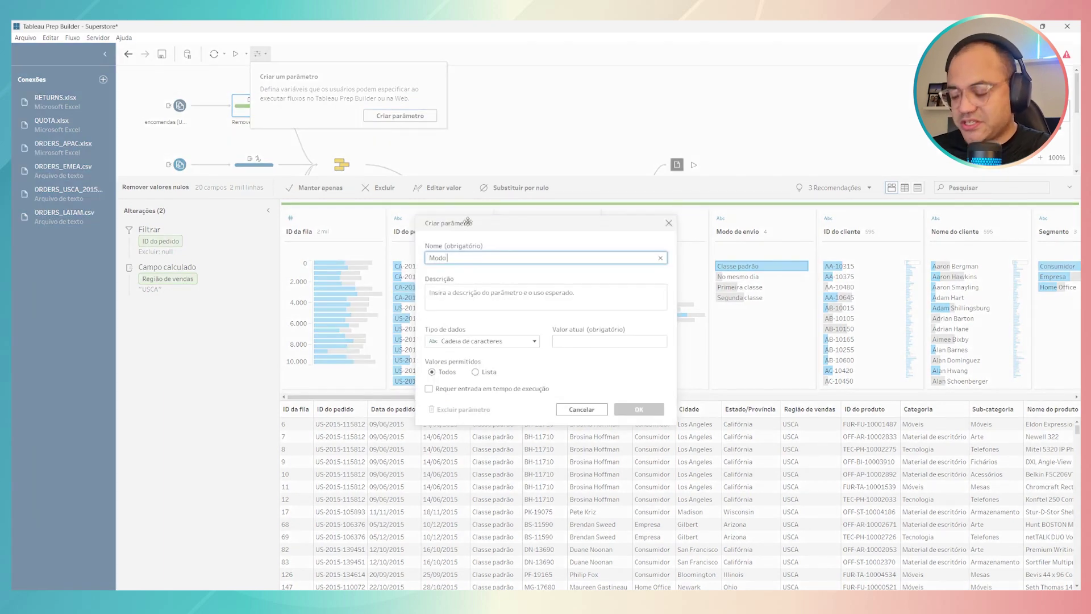
{"action": "type", "text": " de Envio"}
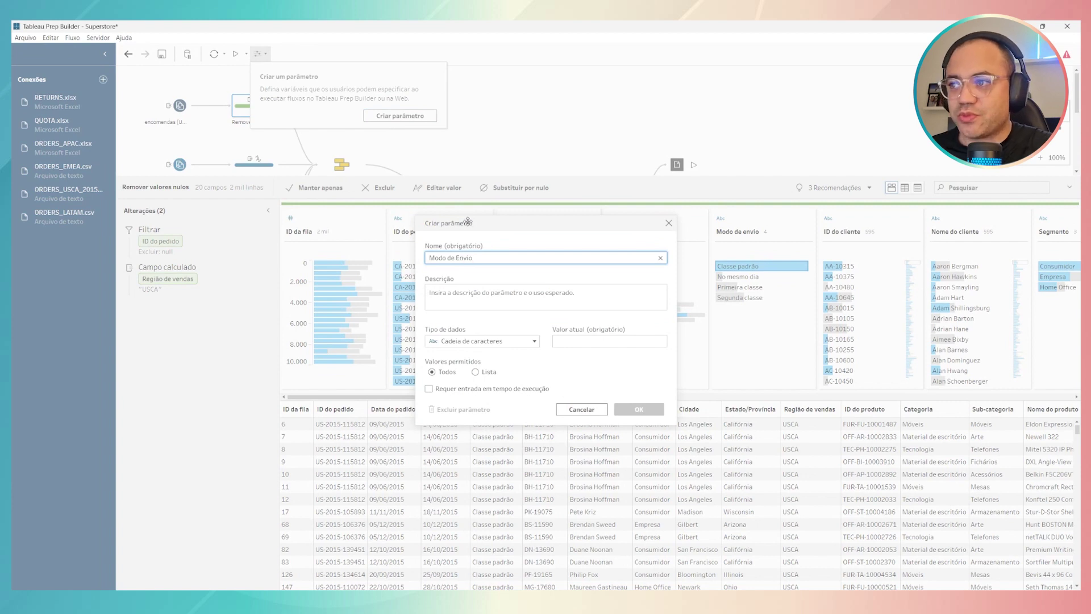
Step: Describe the parameter as "Selecione qual o modo de envio que deseja ver na saída de dados"
{"action": "left_click", "coordinate": [501, 298]}
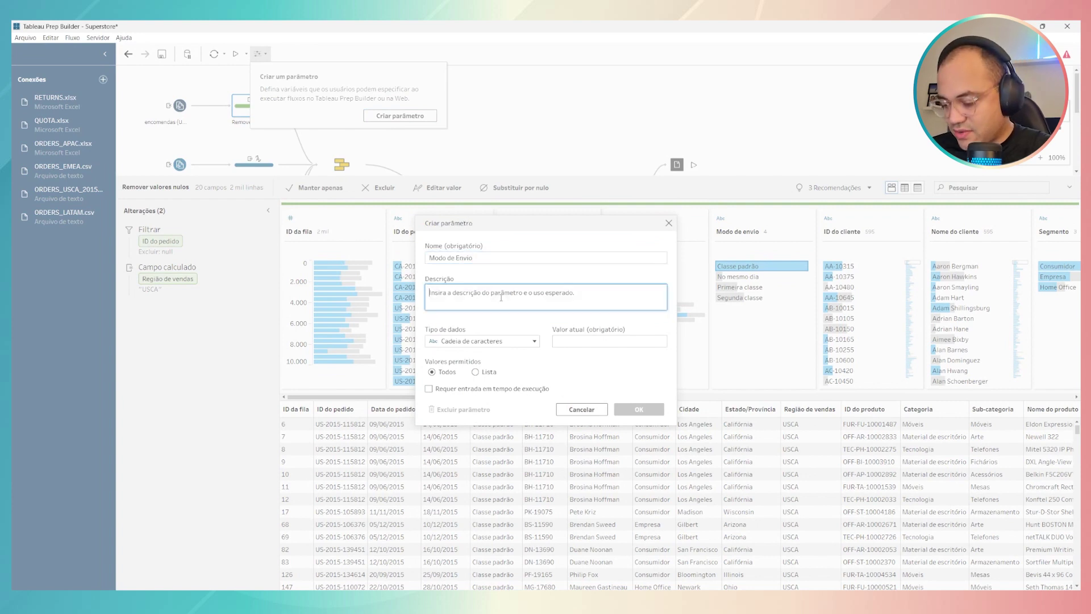
{"action": "type", "text": "Seleciona"}
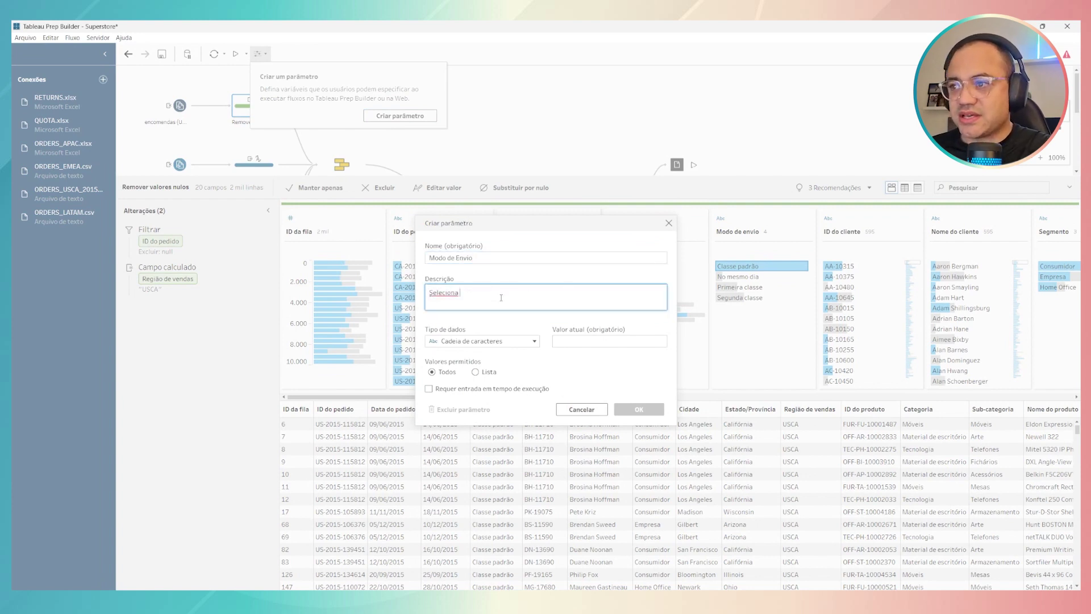
{"action": "key", "text": "BackSpace"}
{"action": "type", "text": "e qual o"}
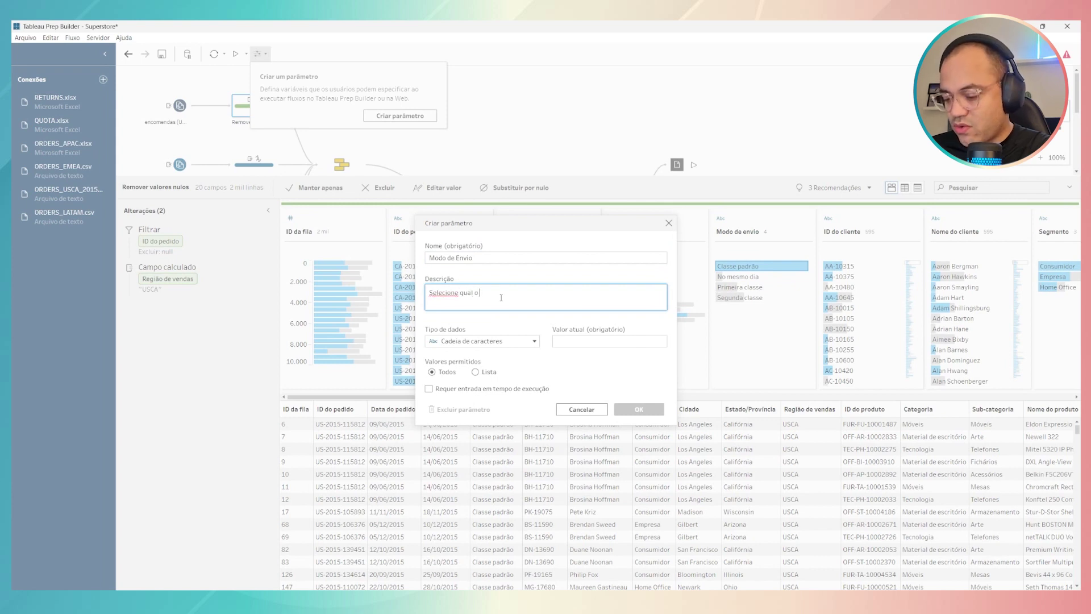
{"action": "type", "text": " modo de envio que"}
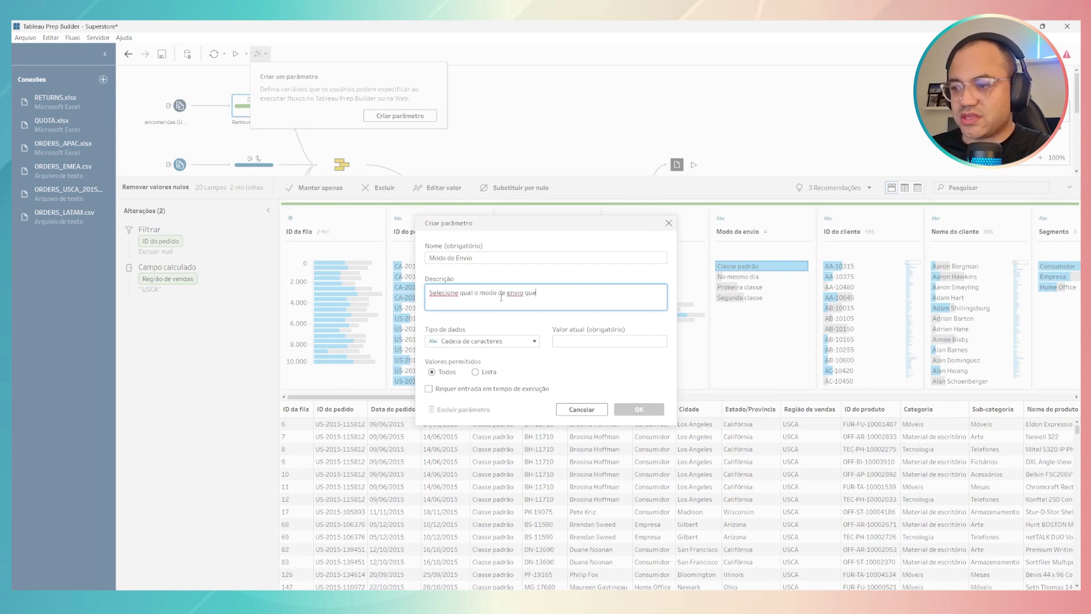
{"action": "type", "text": " deseja ver "}
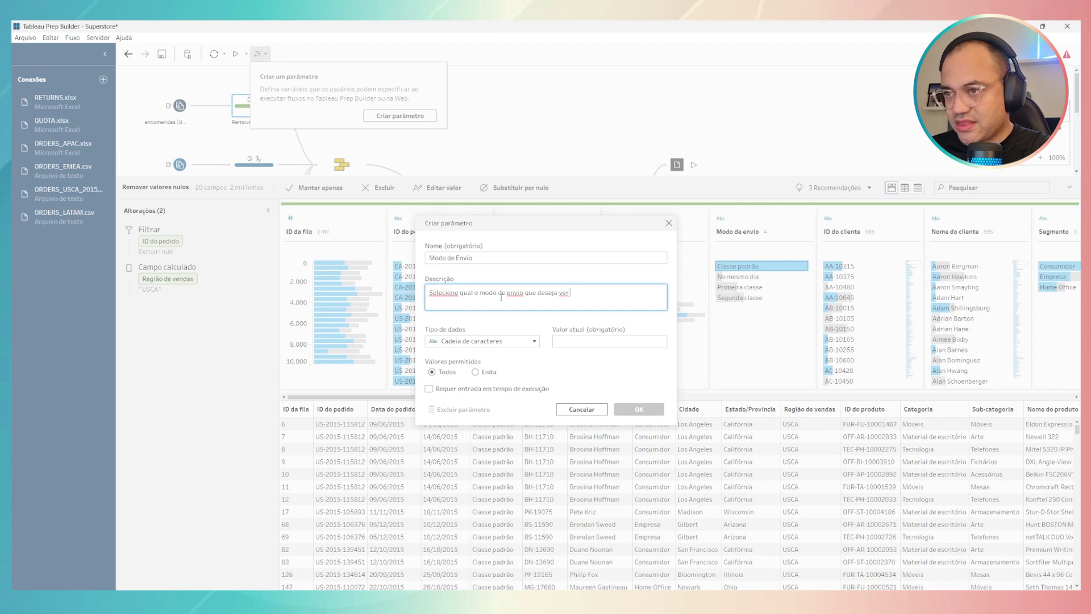
{"action": "type", "text": "na saída de dados"}
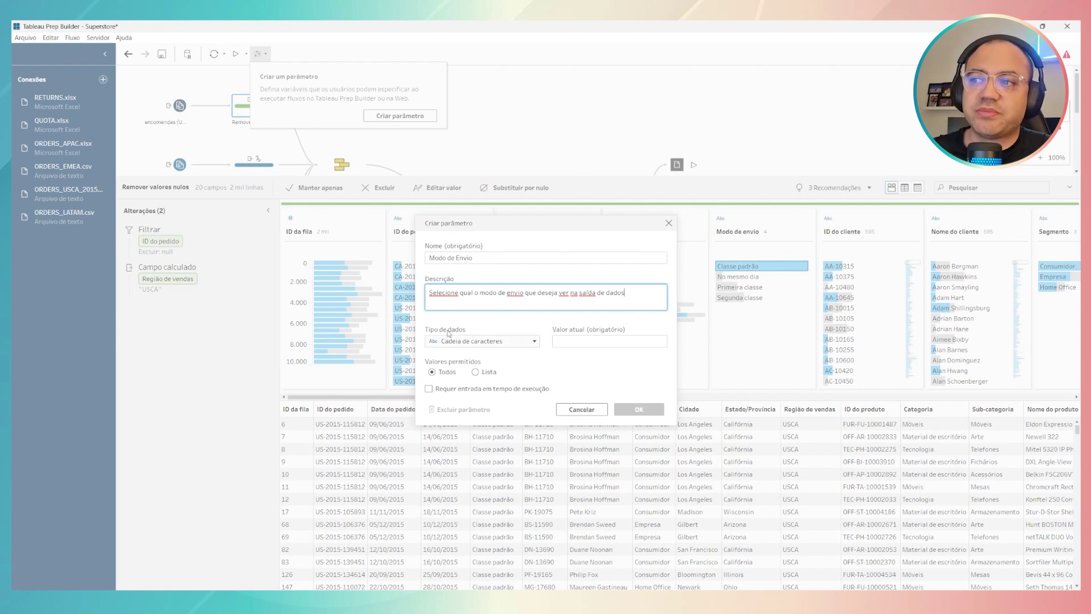
Step: Choose Cadeia de caracteres as the parameter's data type and restrict its allowed values to a list containing "Classe padrão"
{"action": "left_click", "coordinate": [475, 342]}
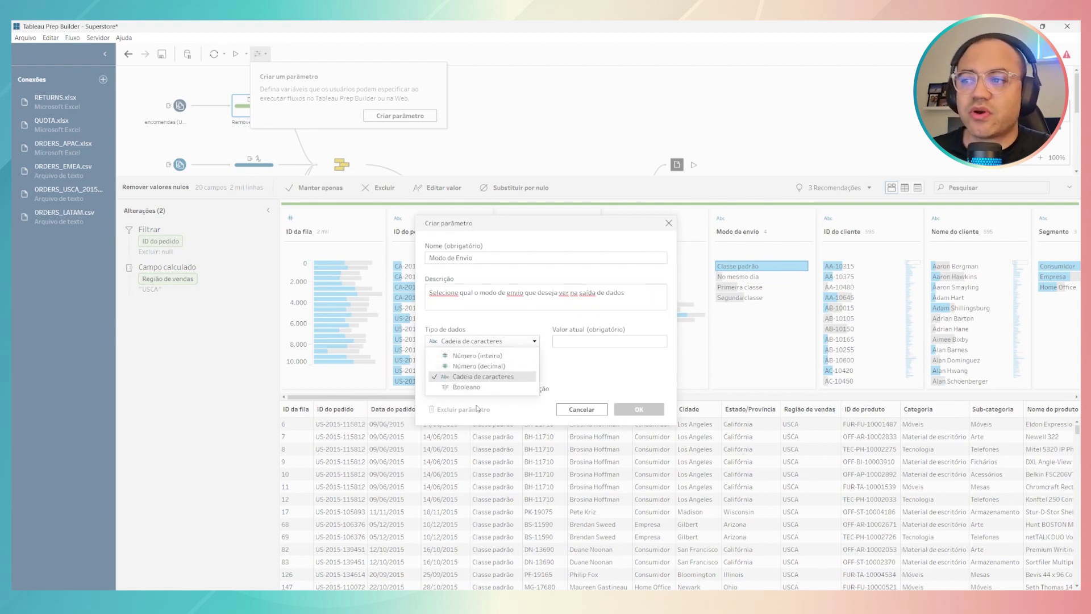
{"action": "left_click", "coordinate": [489, 377]}
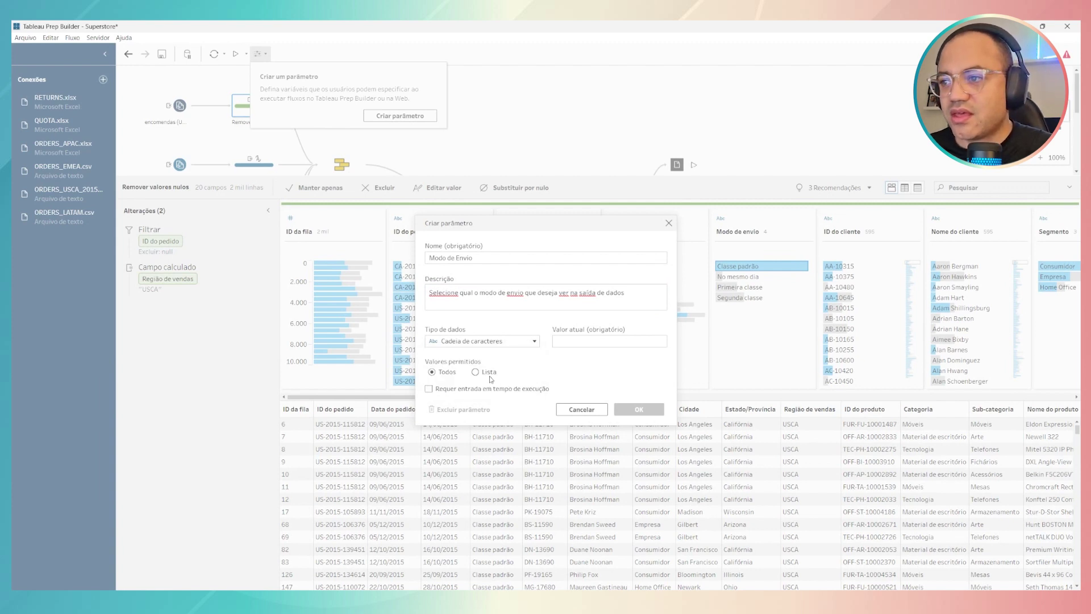
{"action": "left_click", "coordinate": [575, 339]}
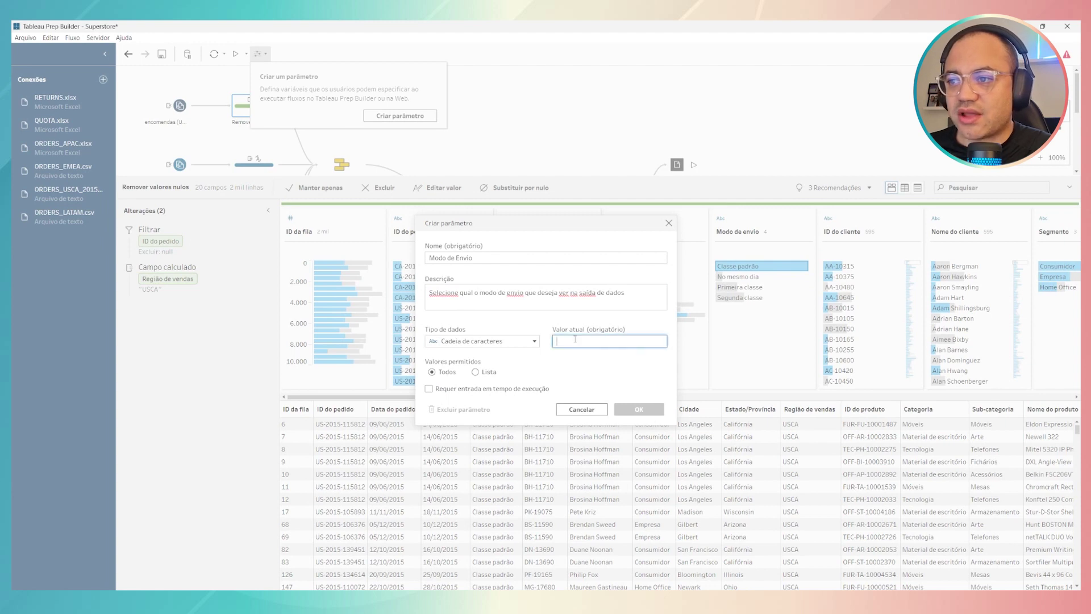
{"action": "left_click", "coordinate": [476, 373]}
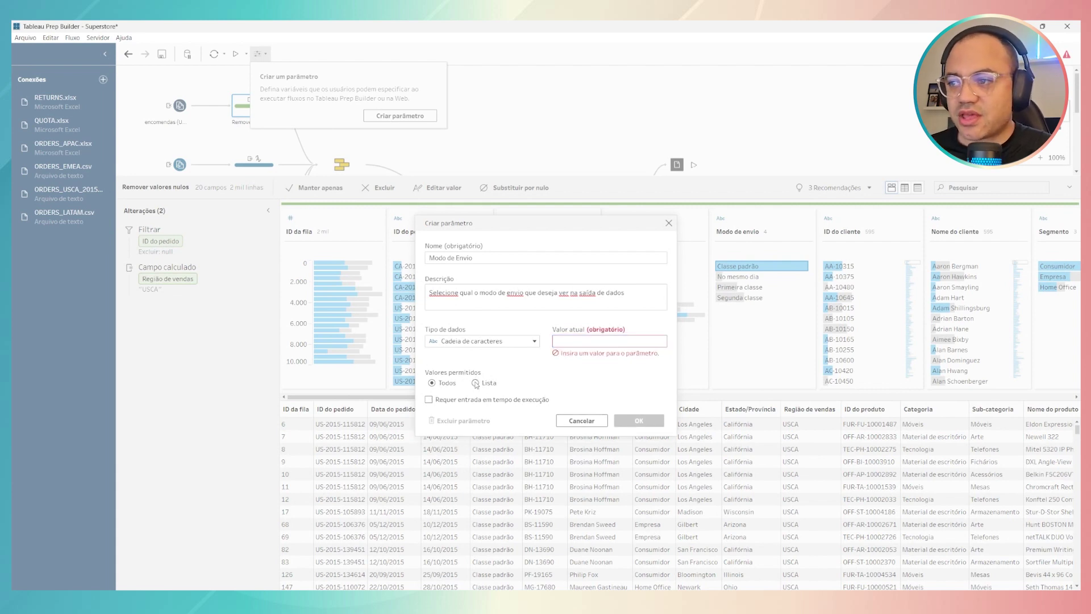
{"action": "left_click", "coordinate": [476, 384]}
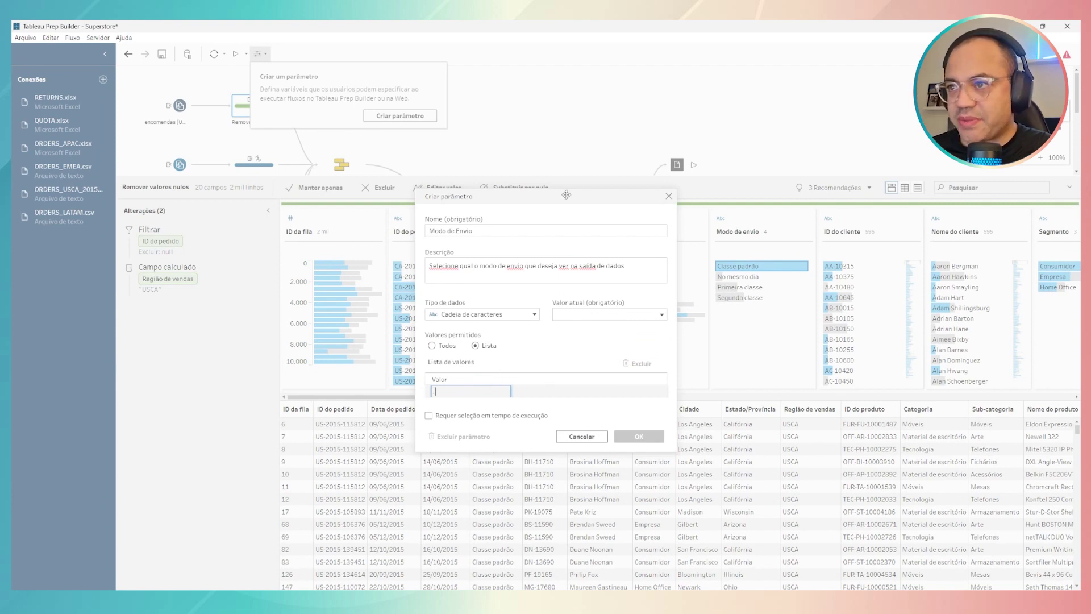
{"action": "left_click_drag", "start_coordinate": [567, 195], "coordinate": [586, 125]}
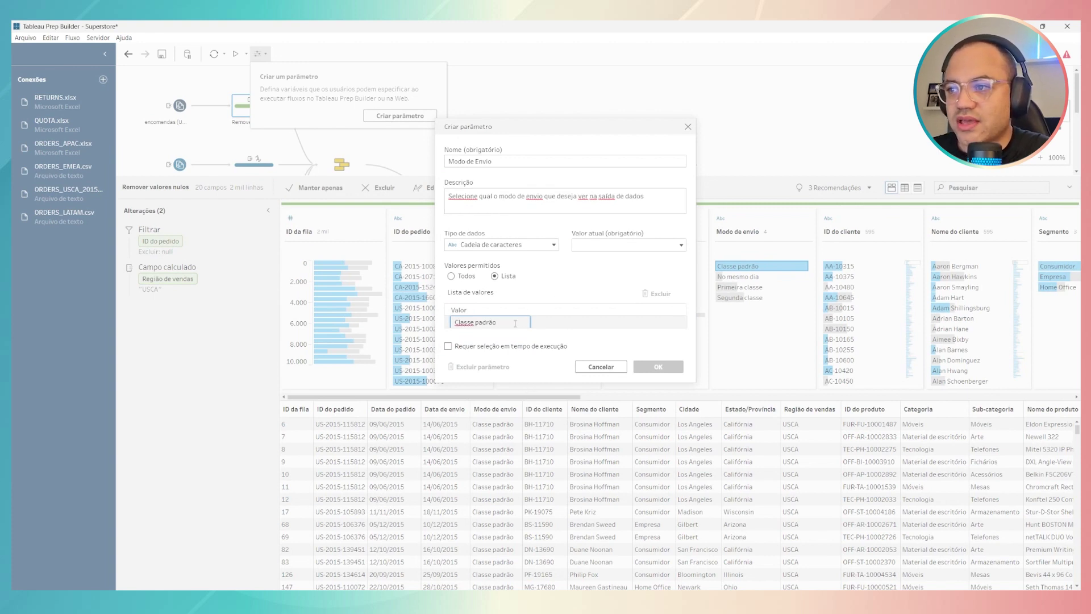
{"action": "key", "text": "Return"}
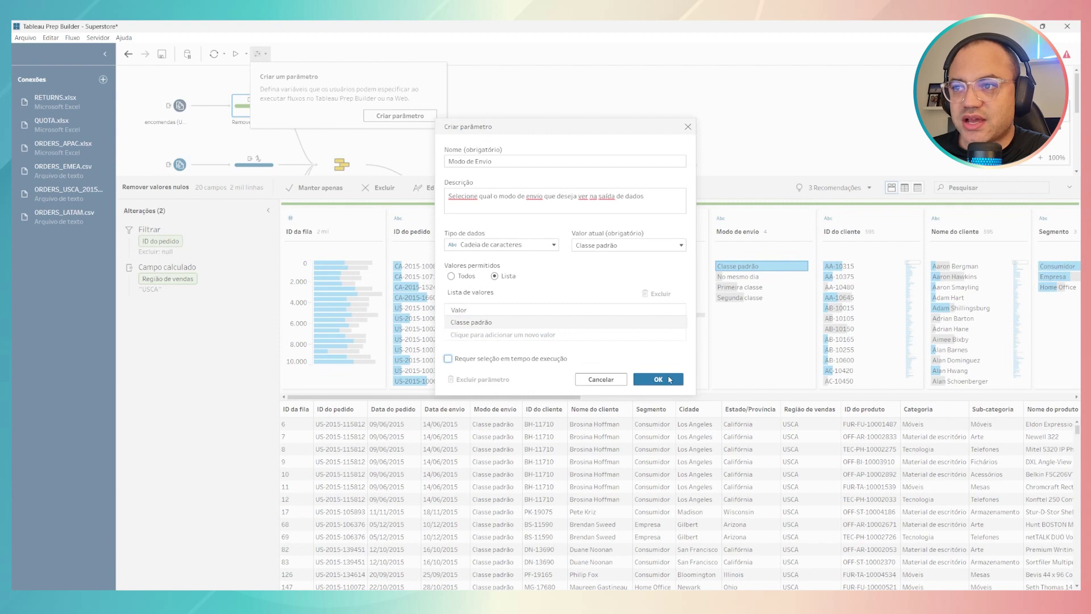
Step: Review the choices for the parameter's current value, keep "Classe padrão", and save the new parameter
{"action": "left_click", "coordinate": [610, 246]}
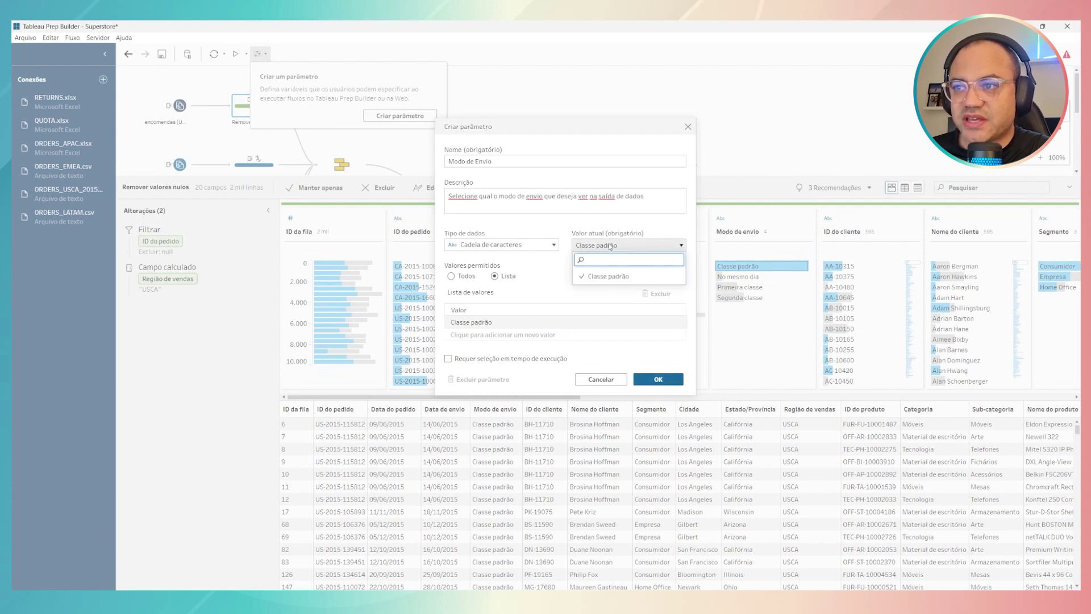
{"action": "left_click", "coordinate": [610, 246]}
{"action": "left_click", "coordinate": [609, 245]}
{"action": "left_click", "coordinate": [610, 245]}
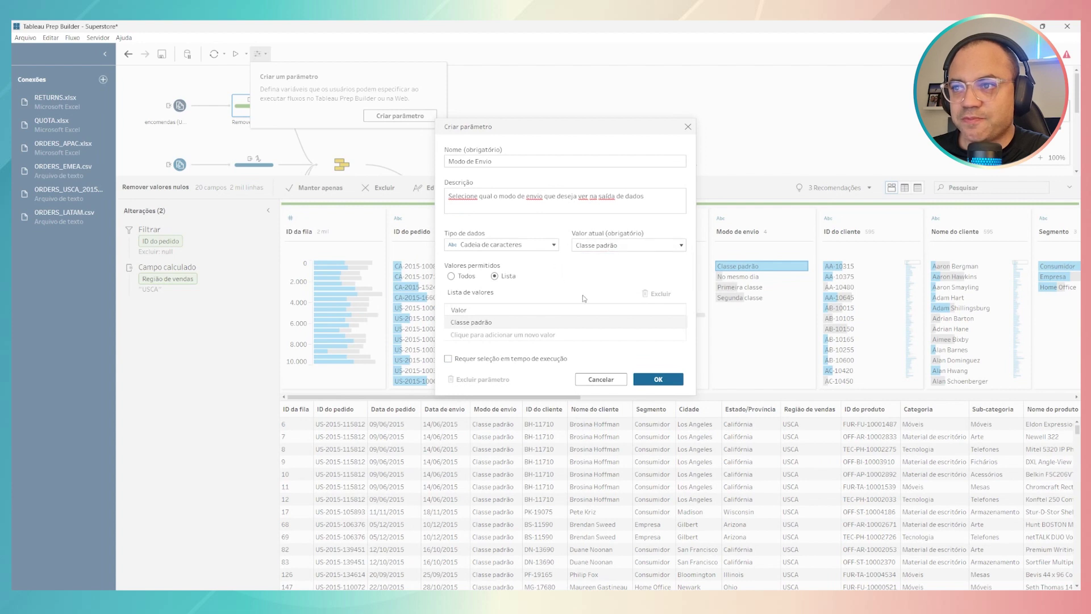
{"action": "left_click", "coordinate": [657, 379]}
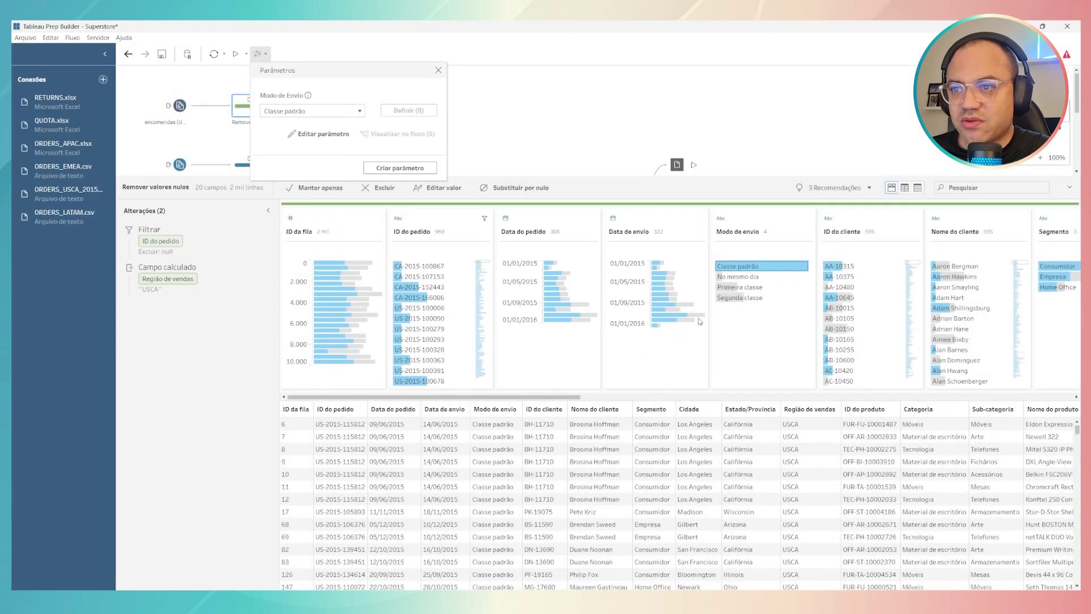
Step: Copy "No mesmo dia" from the Modo de envio field, add it to the parameter's list of values, and save
{"action": "left_click", "coordinate": [749, 279]}
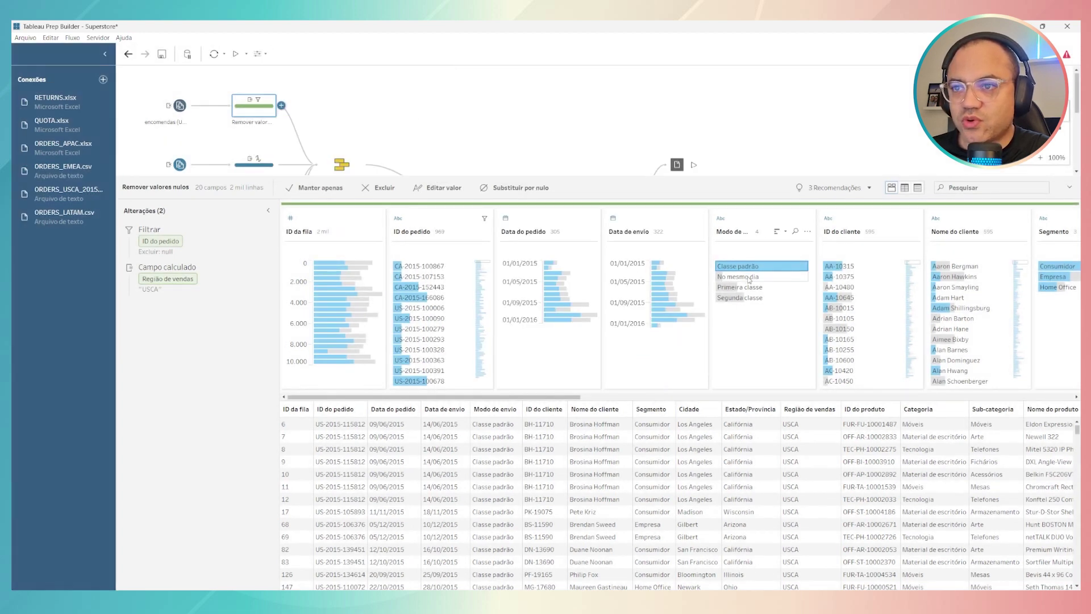
{"action": "left_click", "coordinate": [749, 277]}
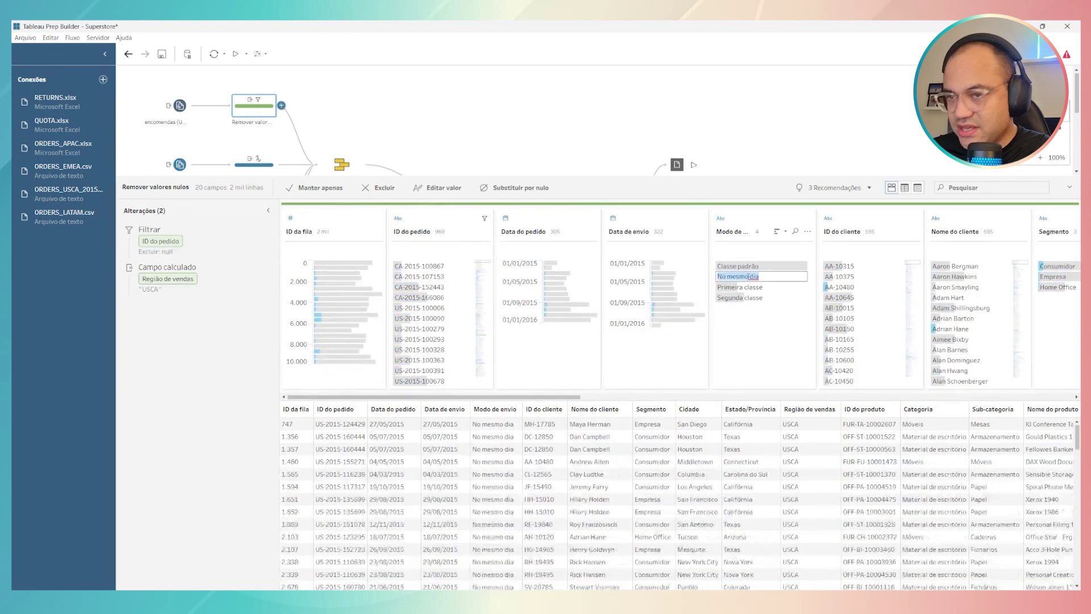
{"action": "left_click", "coordinate": [262, 58]}
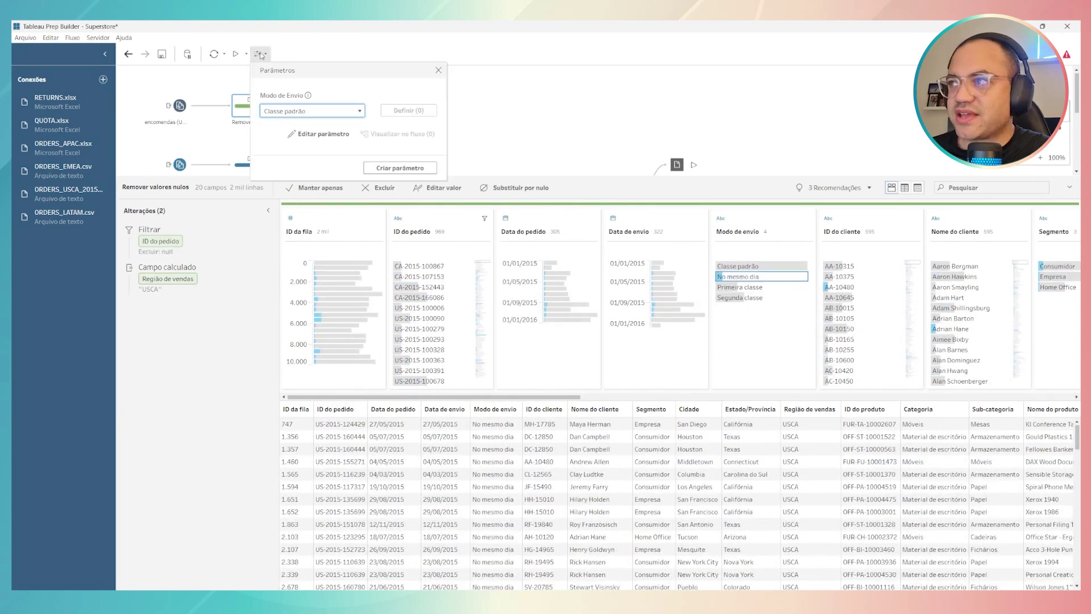
{"action": "left_click", "coordinate": [303, 112]}
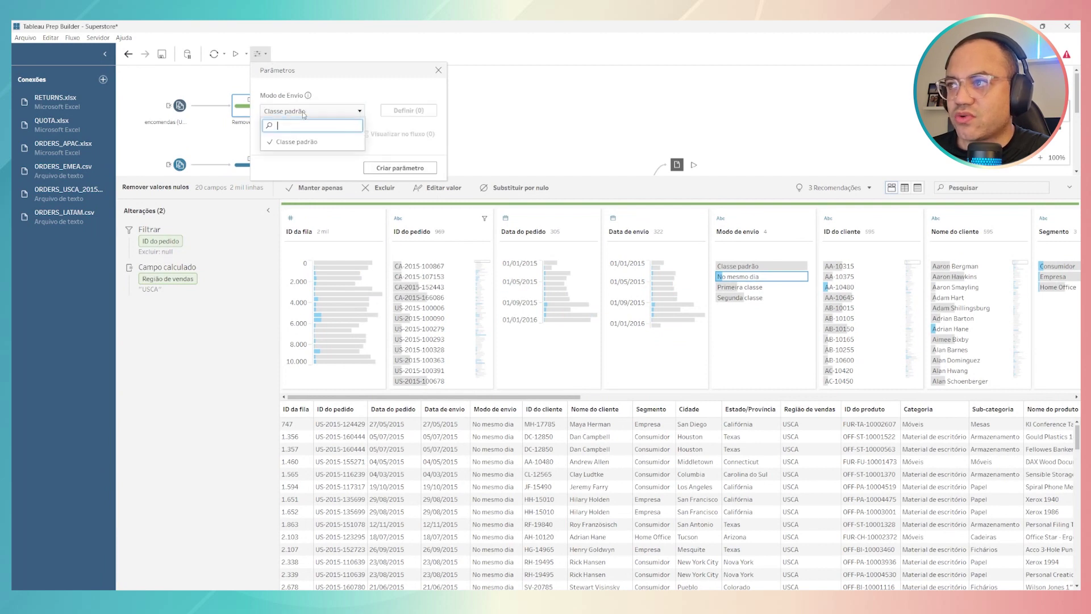
{"action": "left_click", "coordinate": [298, 110]}
{"action": "mouse_move", "coordinate": [275, 135]}
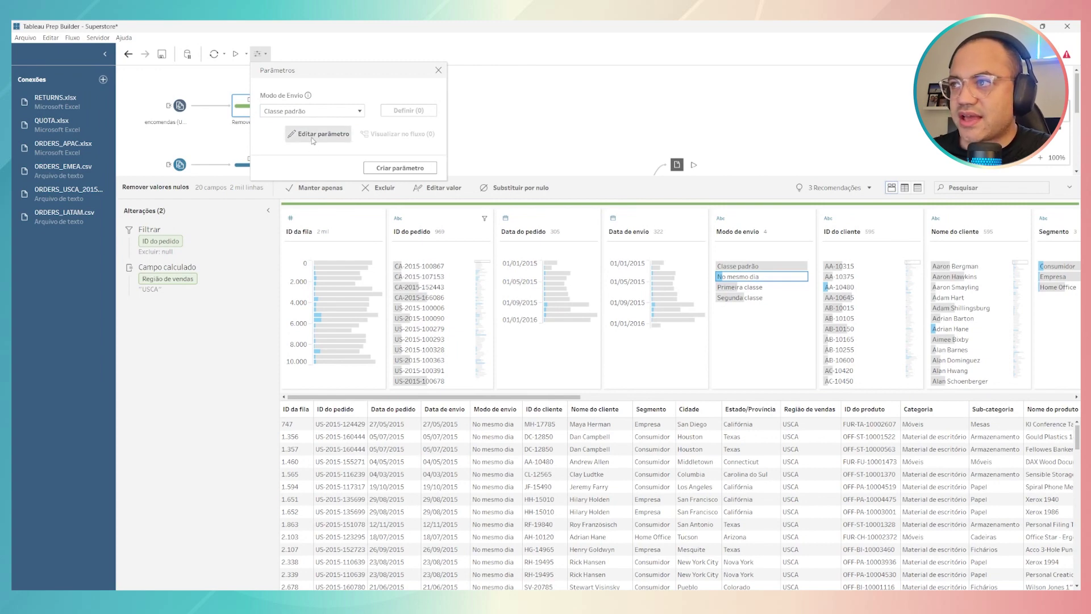
{"action": "left_click", "coordinate": [313, 139]}
{"action": "left_click", "coordinate": [490, 398]}
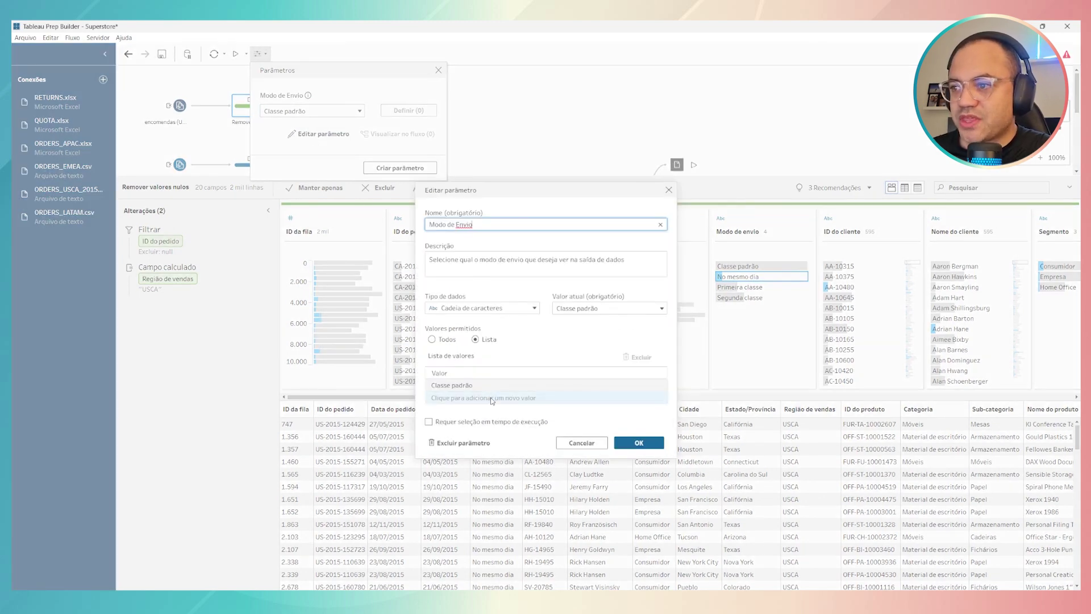
{"action": "type", "text": "No mesmo dia"}
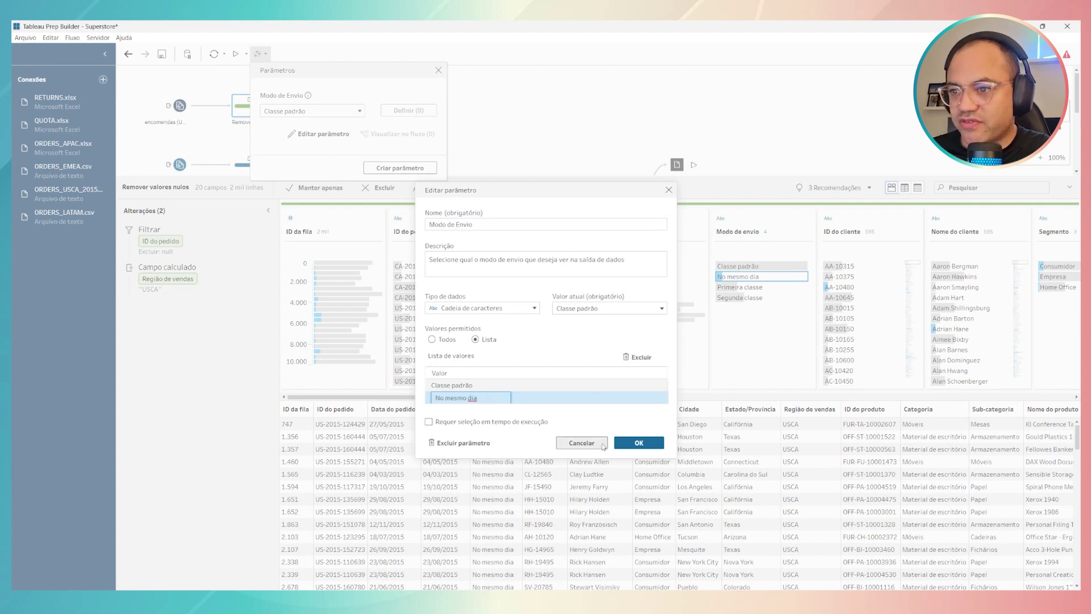
{"action": "left_click", "coordinate": [639, 443]}
{"action": "left_click", "coordinate": [640, 449]}
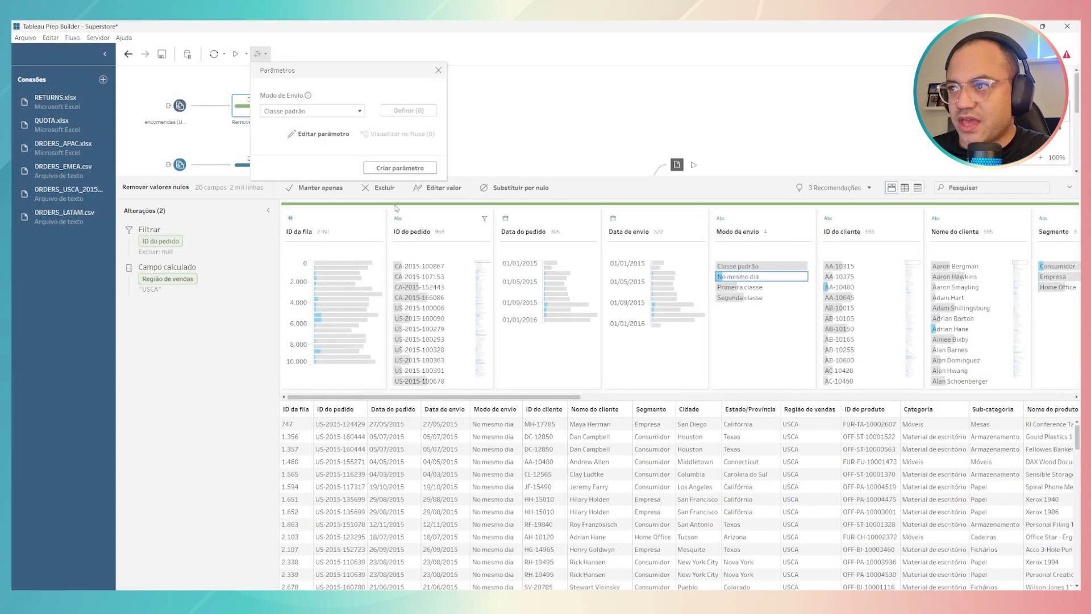
Step: Copy "Primeira classe" from the Modo de envio field, add it to the parameter's list of values, and save
{"action": "left_click", "coordinate": [740, 289]}
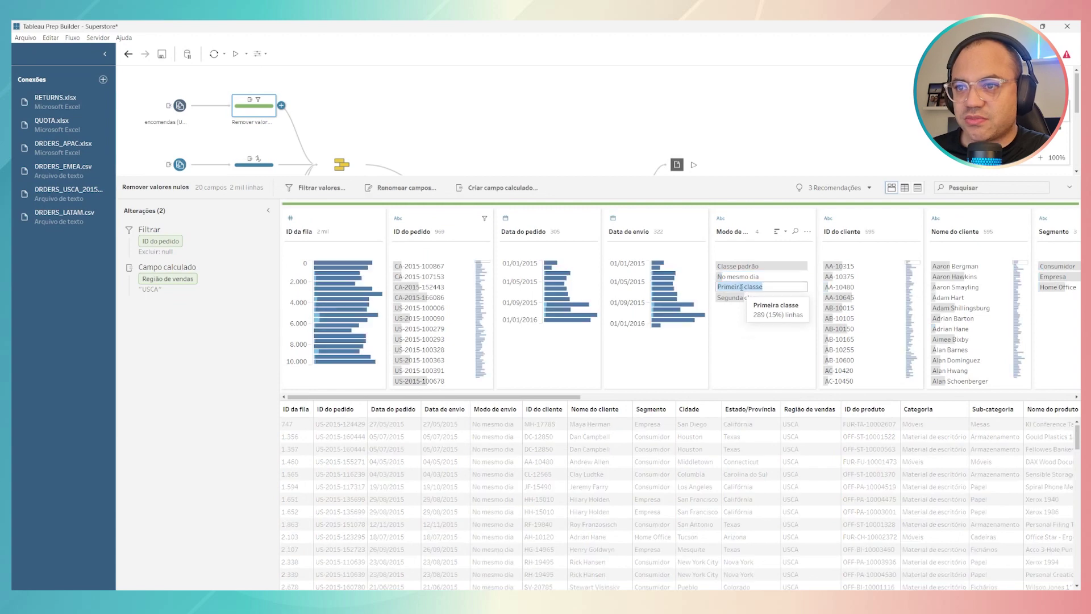
{"action": "left_click", "coordinate": [259, 55]}
{"action": "left_click", "coordinate": [290, 134]}
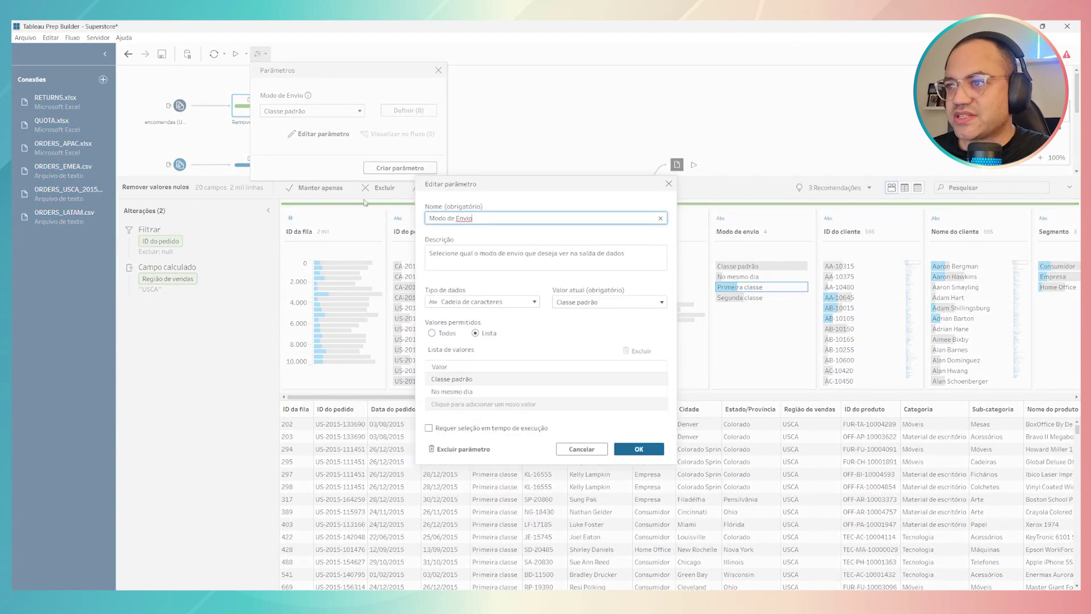
{"action": "left_click", "coordinate": [470, 403]}
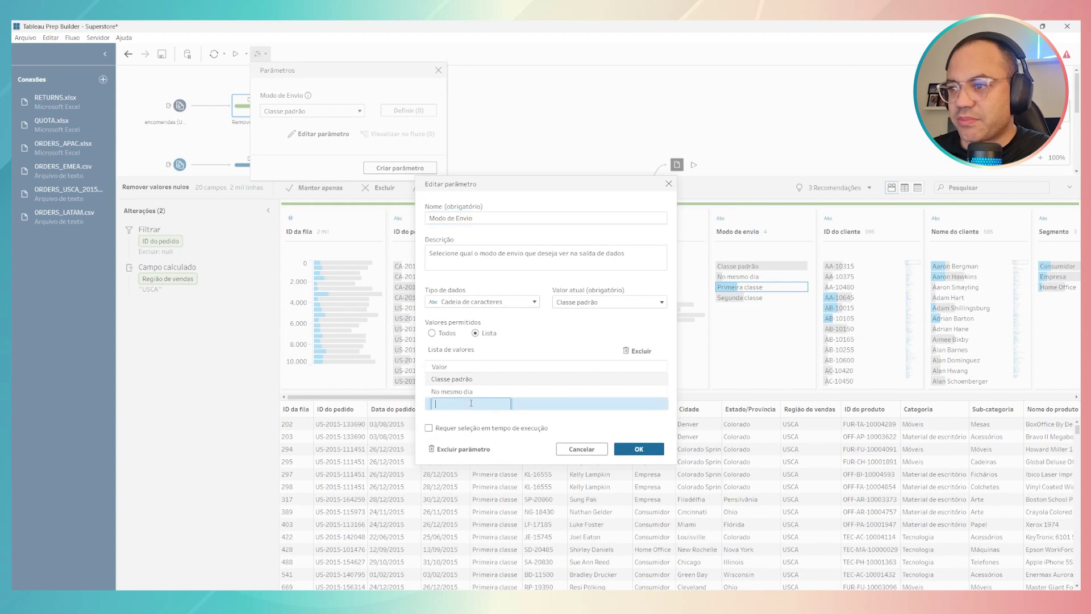
{"action": "type", "text": "Primeira classe"}
{"action": "left_click", "coordinate": [639, 449]}
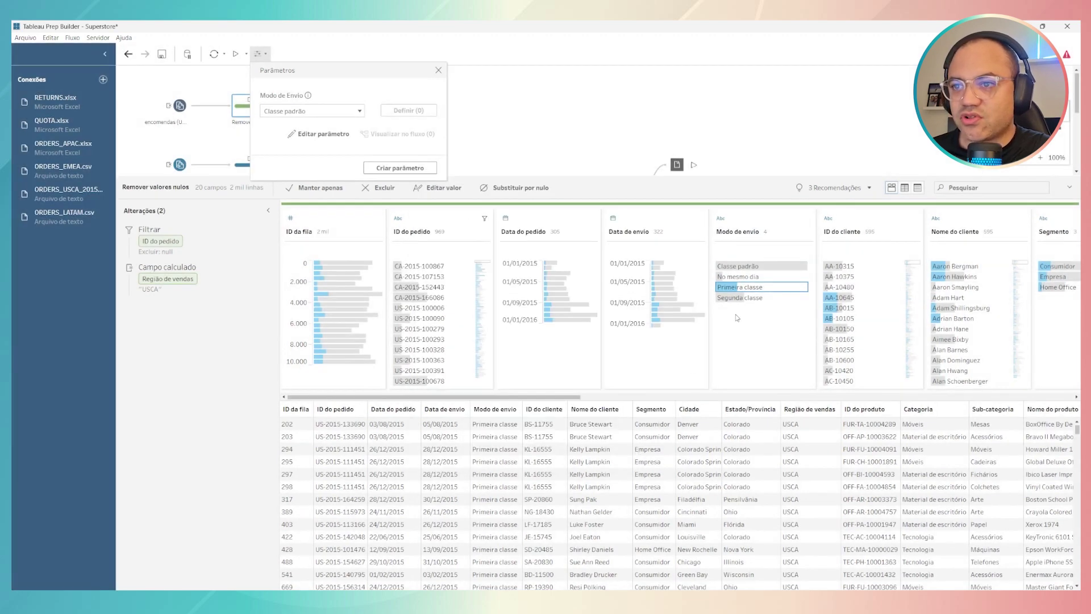
Step: Copy "Segunda classe" from the Modo de envio field and add it to the Modo de Envio parameter's list of values
{"action": "left_click", "coordinate": [750, 299]}
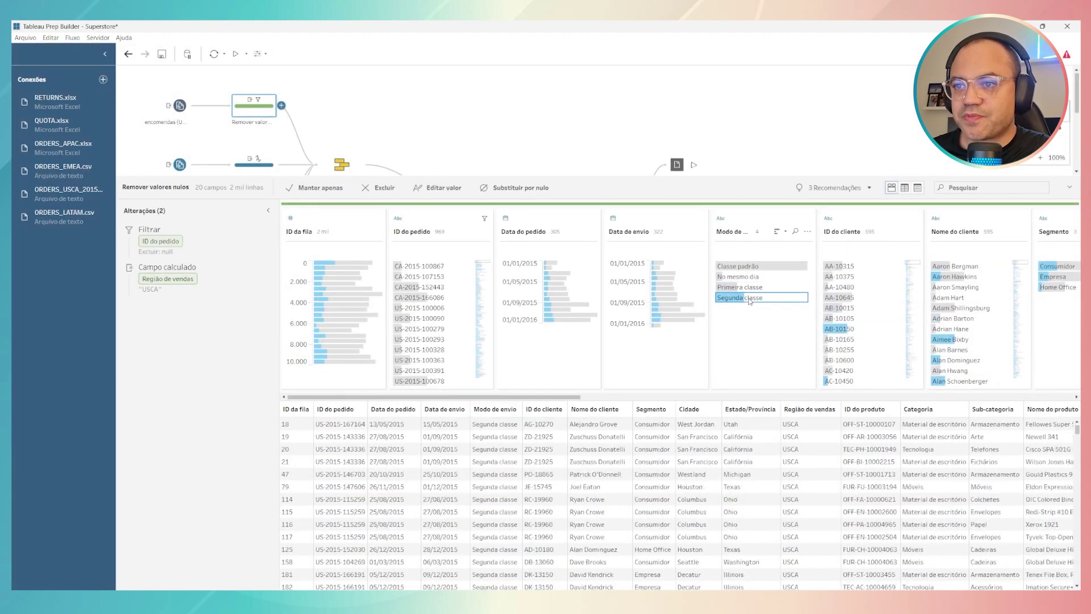
{"action": "left_click", "coordinate": [259, 53]}
{"action": "left_click", "coordinate": [318, 134]}
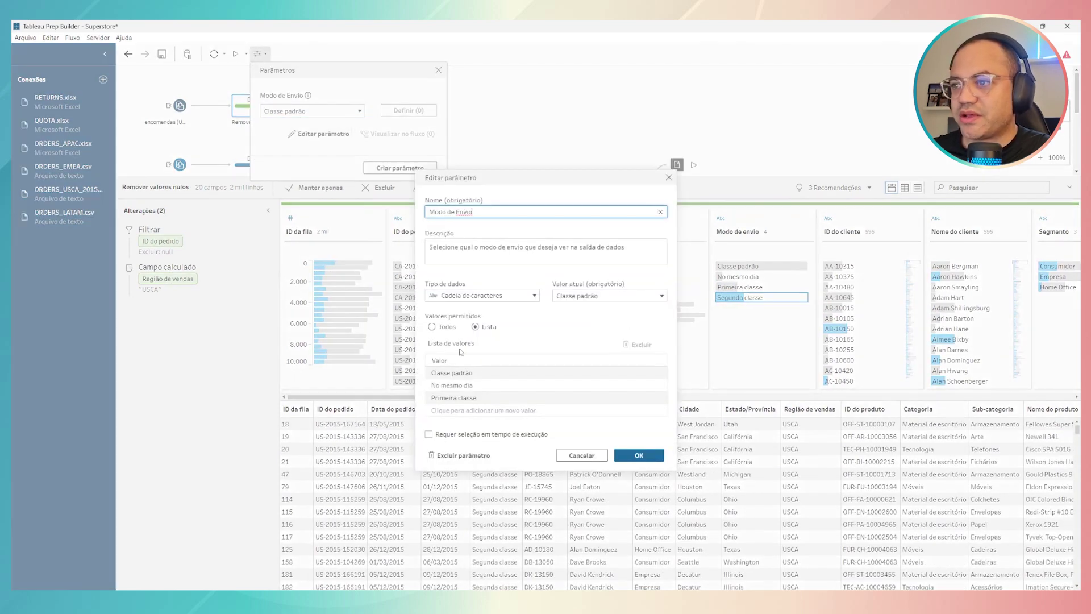
{"action": "left_click", "coordinate": [483, 412]}
{"action": "type", "text": "Segunda classe"}
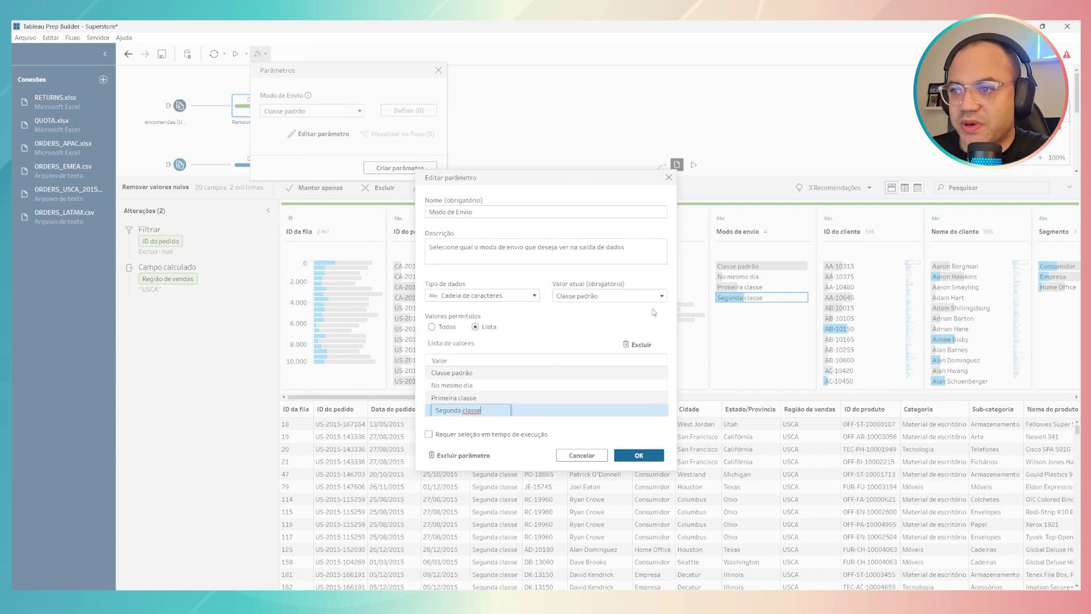
{"action": "left_click", "coordinate": [644, 455]}
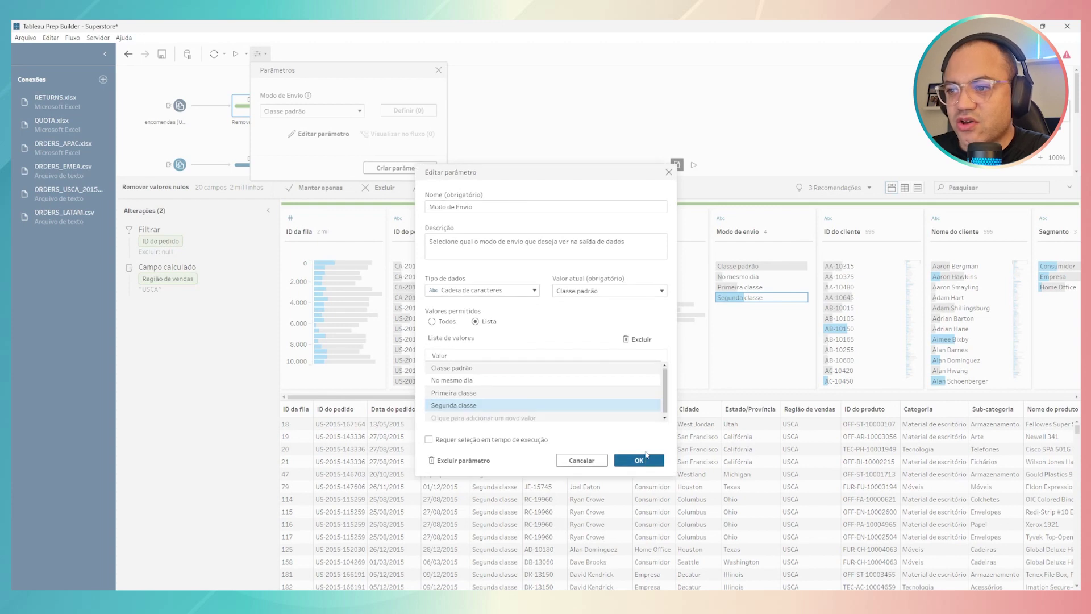
Step: Check the choices for the parameter's current value, keep "Classe padrão", save the edited parameter and close the parameter list
{"action": "left_click", "coordinate": [616, 291]}
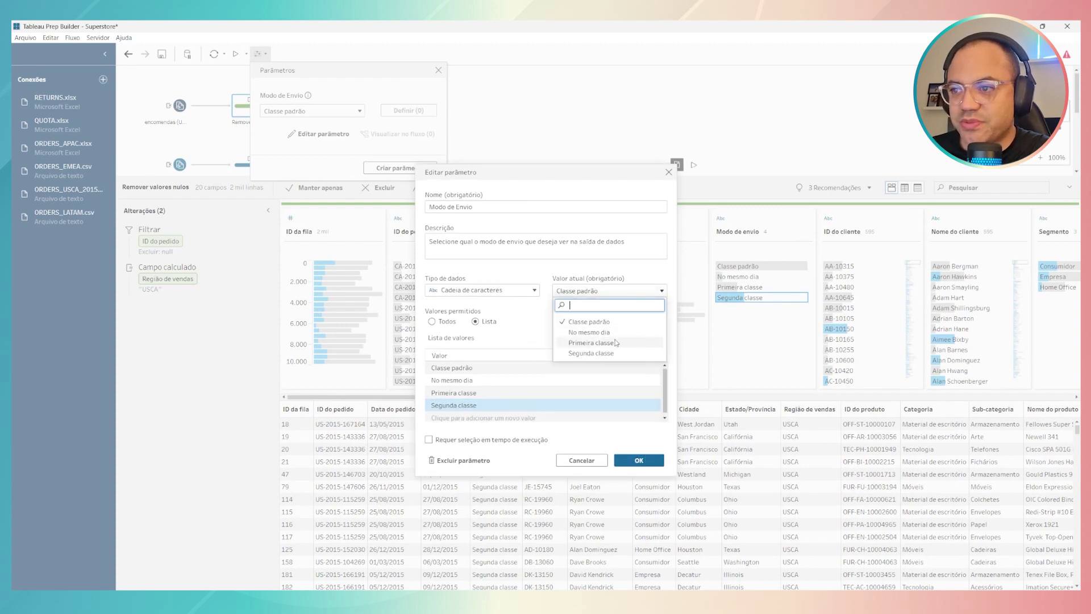
{"action": "left_click", "coordinate": [635, 459]}
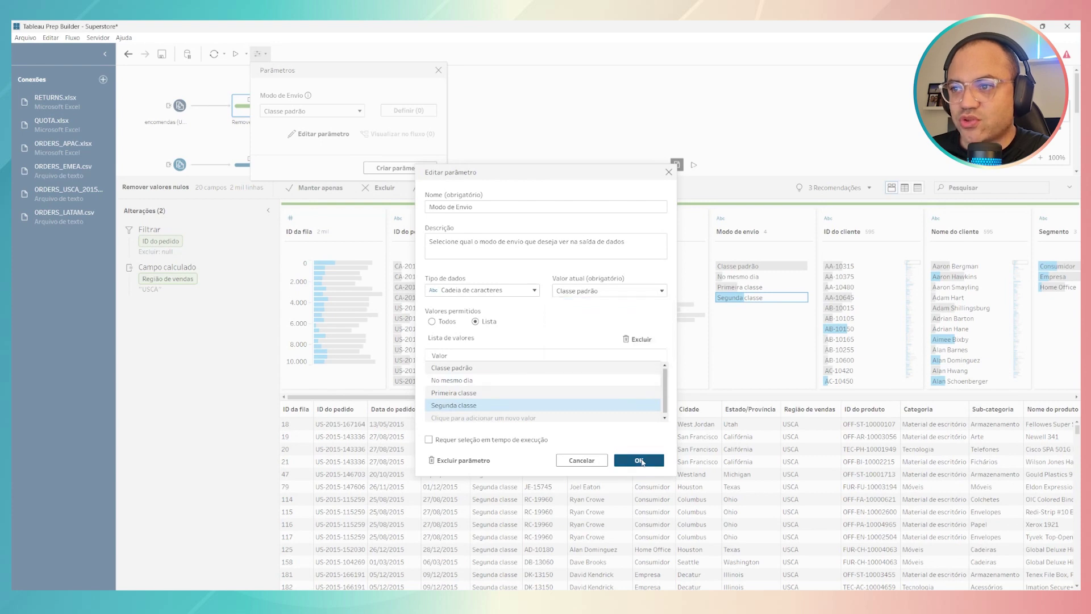
{"action": "left_click", "coordinate": [438, 70]}
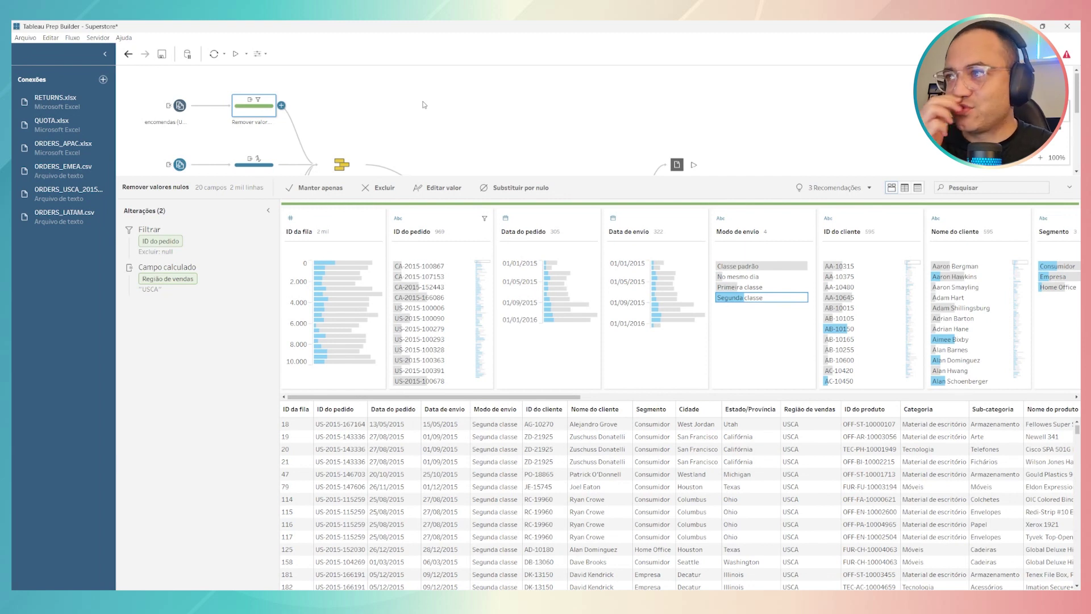
Step: Add a cleaning step after Remover valores nulos and filter it where the [Modo de envio] field equals the [Modo de Envio] parameter
{"action": "left_click", "coordinate": [281, 106]}
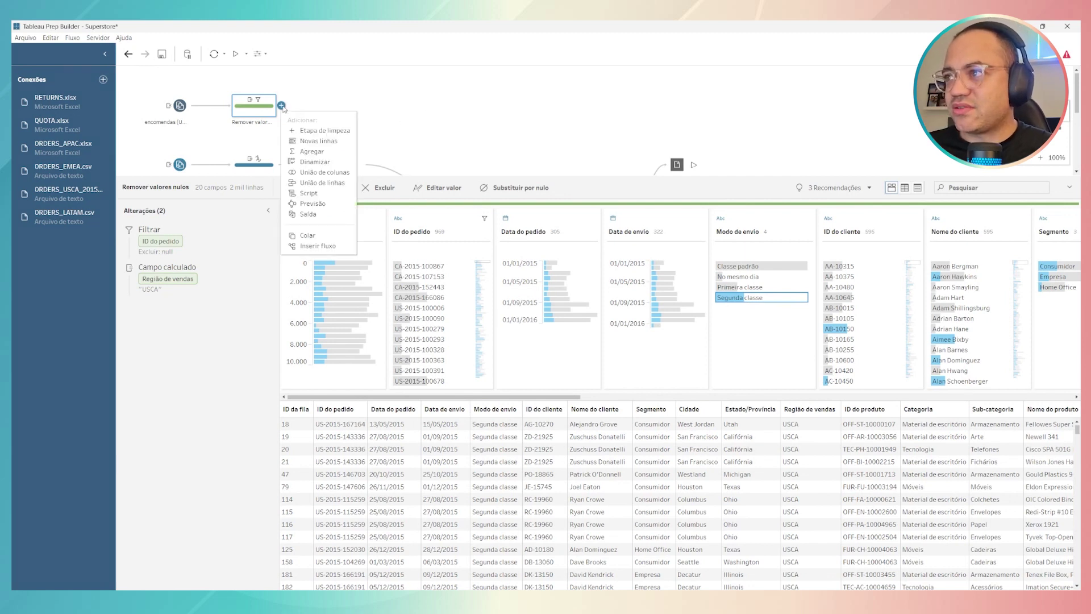
{"action": "left_click", "coordinate": [324, 131]}
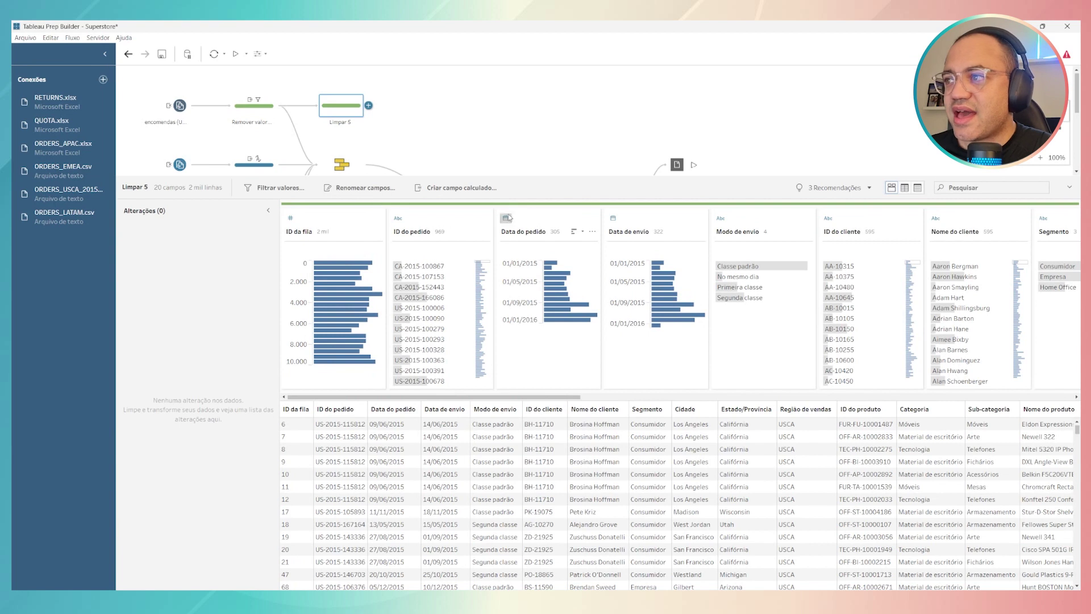
{"action": "left_click", "coordinate": [272, 192]}
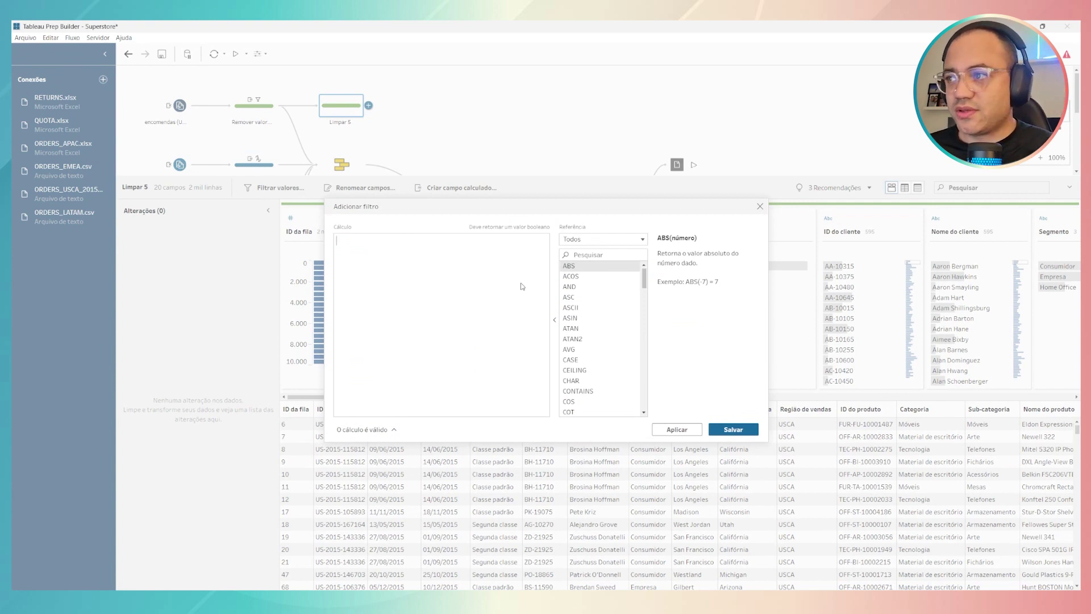
{"action": "type", "text": "modo"}
{"action": "left_click", "coordinate": [435, 250]}
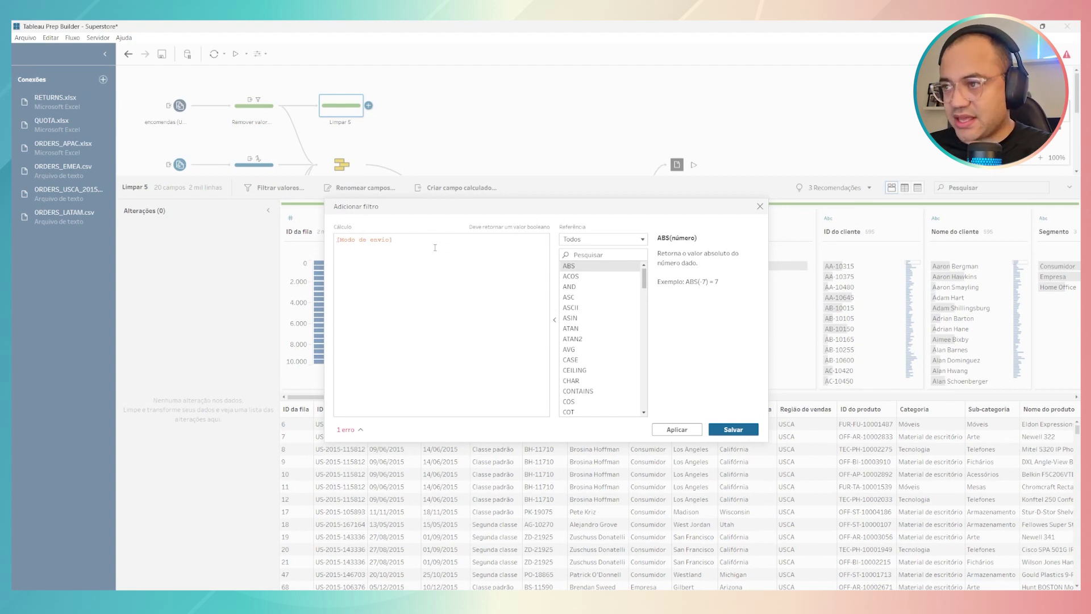
{"action": "type", "text": "=modo"}
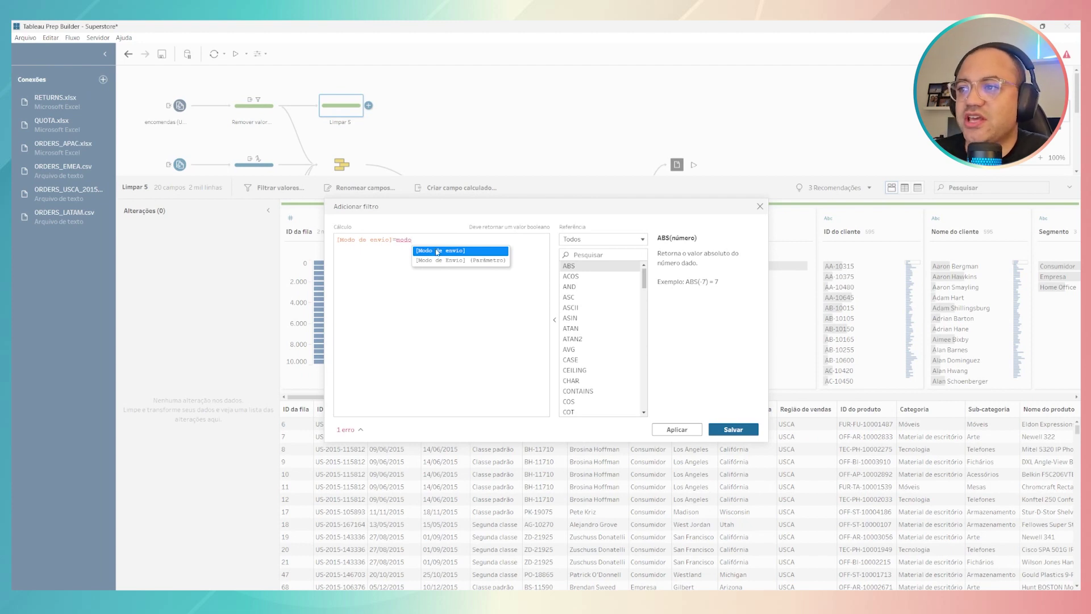
{"action": "left_click", "coordinate": [474, 261]}
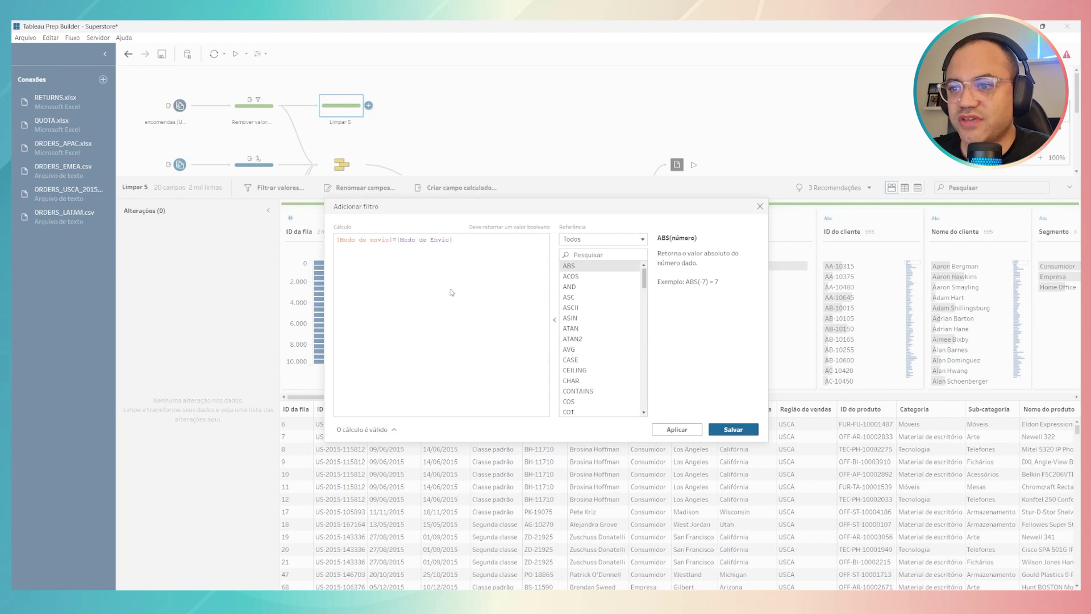
{"action": "left_click", "coordinate": [729, 433]}
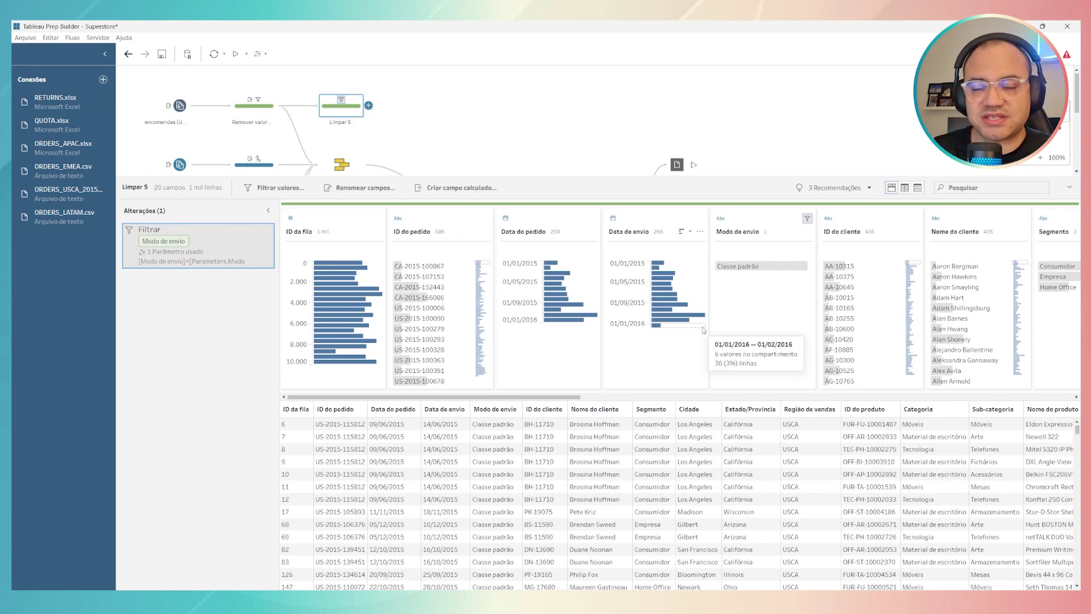
Step: Reopen the Modo de Envio parameter's settings and examine the values selectable as its current value, keeping "Classe padrão"
{"action": "left_click", "coordinate": [259, 54]}
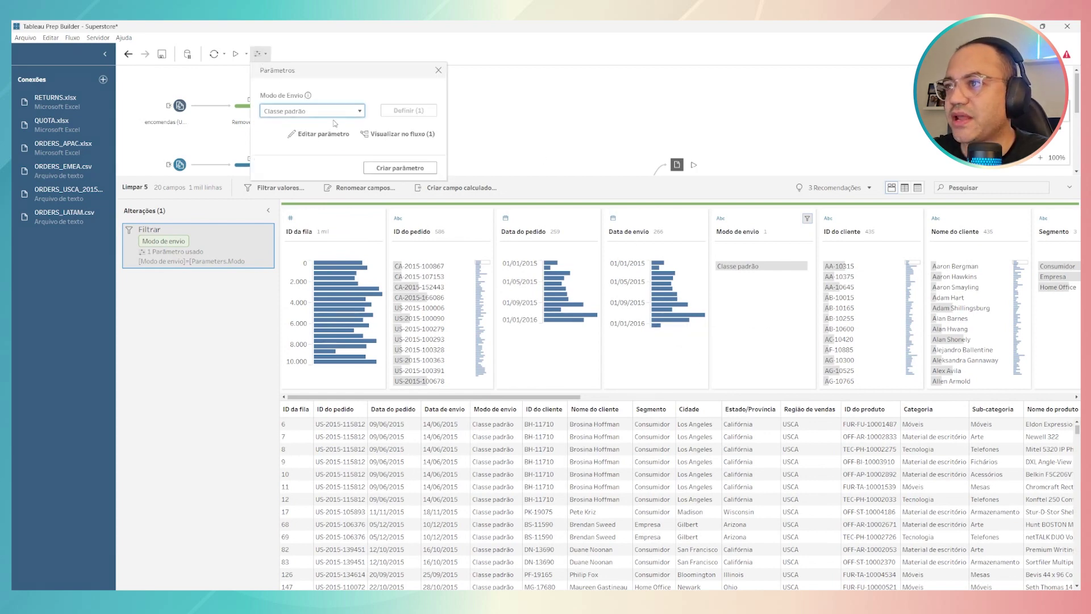
{"action": "left_click", "coordinate": [326, 135]}
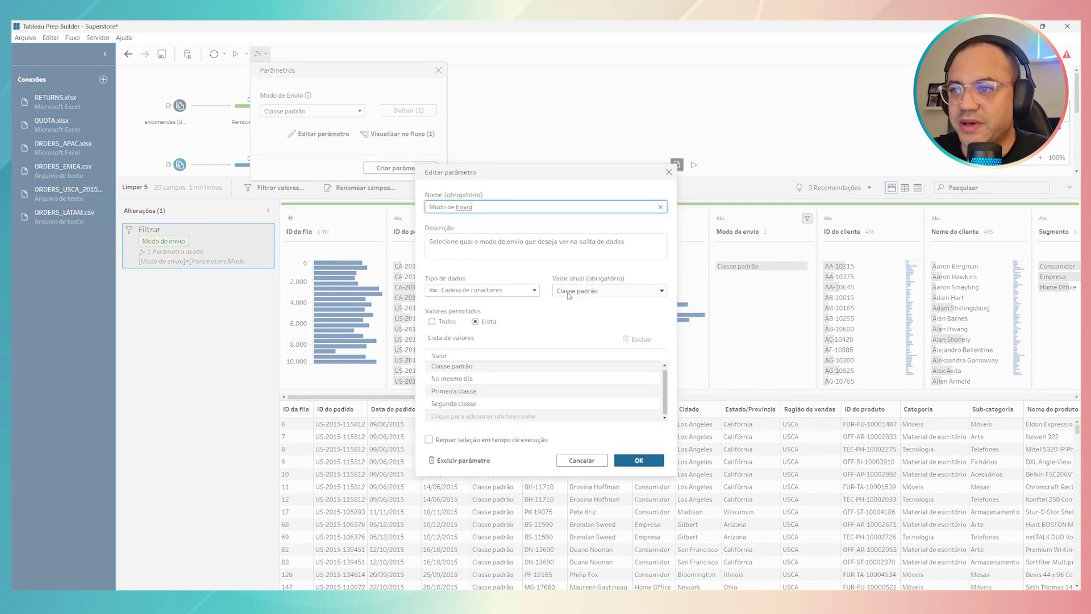
{"action": "left_click", "coordinate": [594, 292]}
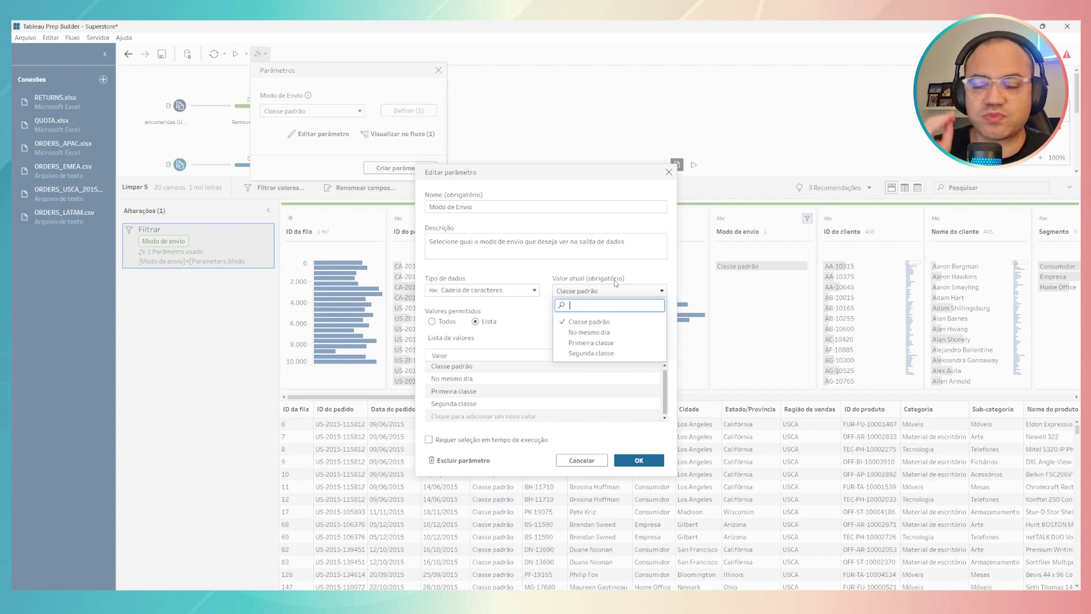
{"action": "left_click", "coordinate": [642, 462]}
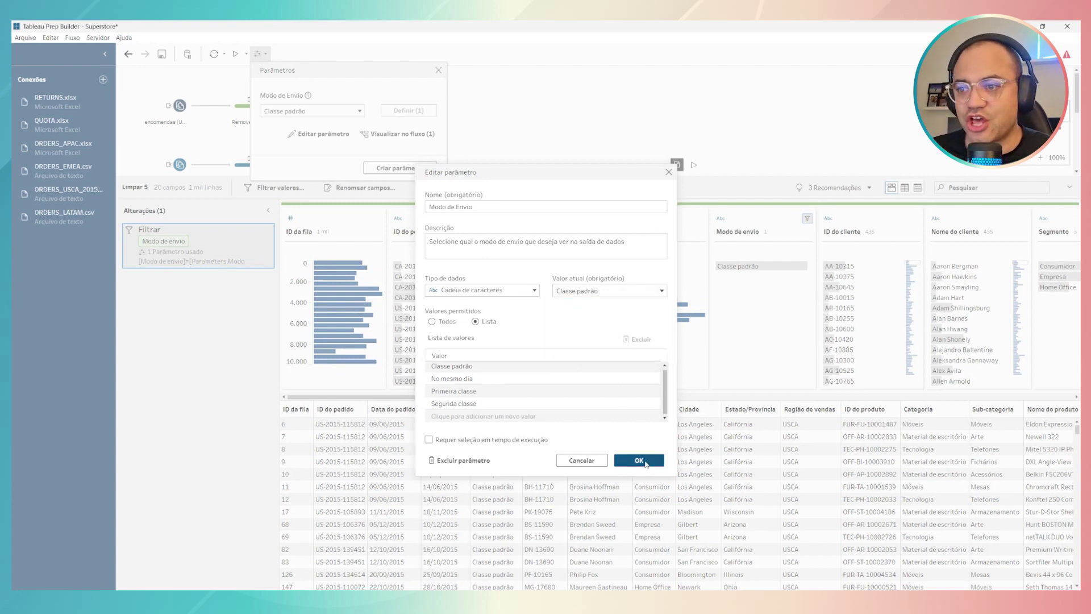
{"action": "left_click", "coordinate": [439, 70]}
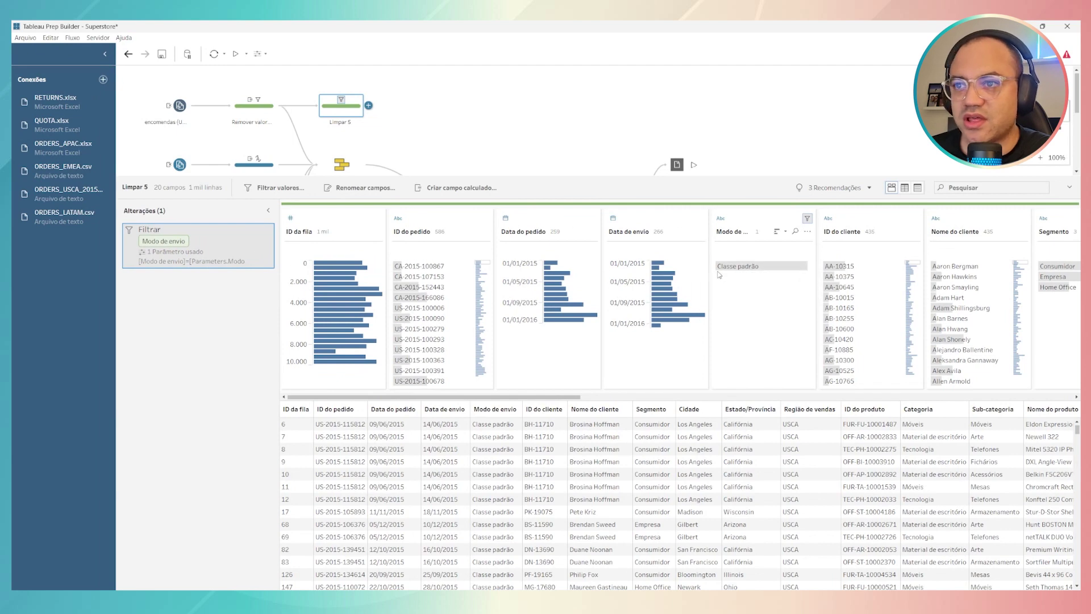
Step: Compare the Modo de envio values in the Remover valores nulos step with those in the filtered Limpar 5 step
{"action": "left_click", "coordinate": [254, 105]}
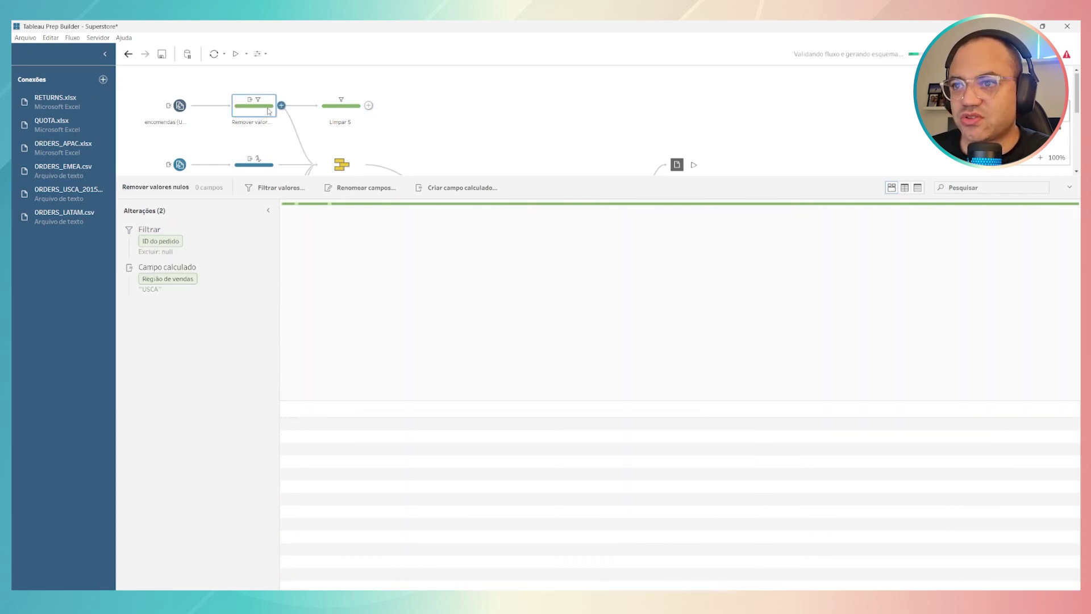
{"action": "left_click", "coordinate": [355, 113]}
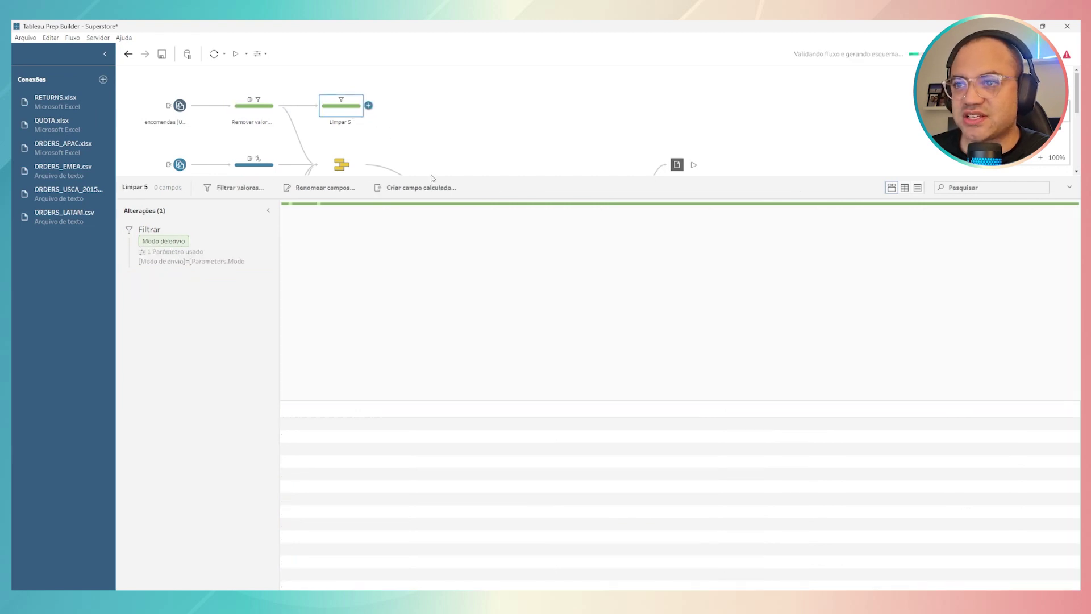
{"action": "mouse_move", "coordinate": [749, 267]}
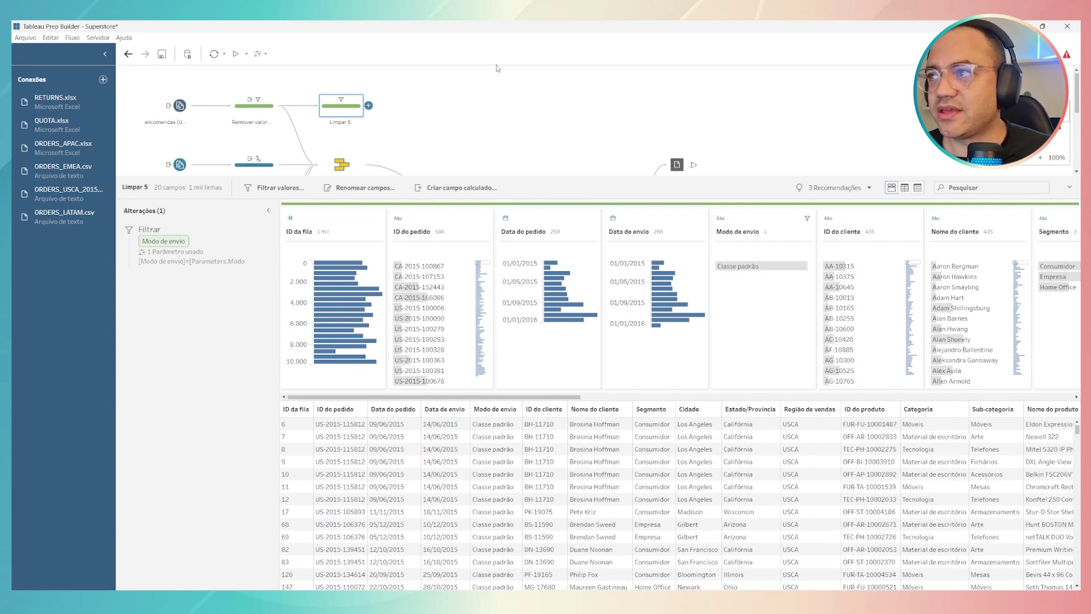
Step: Add an output step after Limpar 5, review its save destinations and keep Arquivo
{"action": "left_click", "coordinate": [369, 106]}
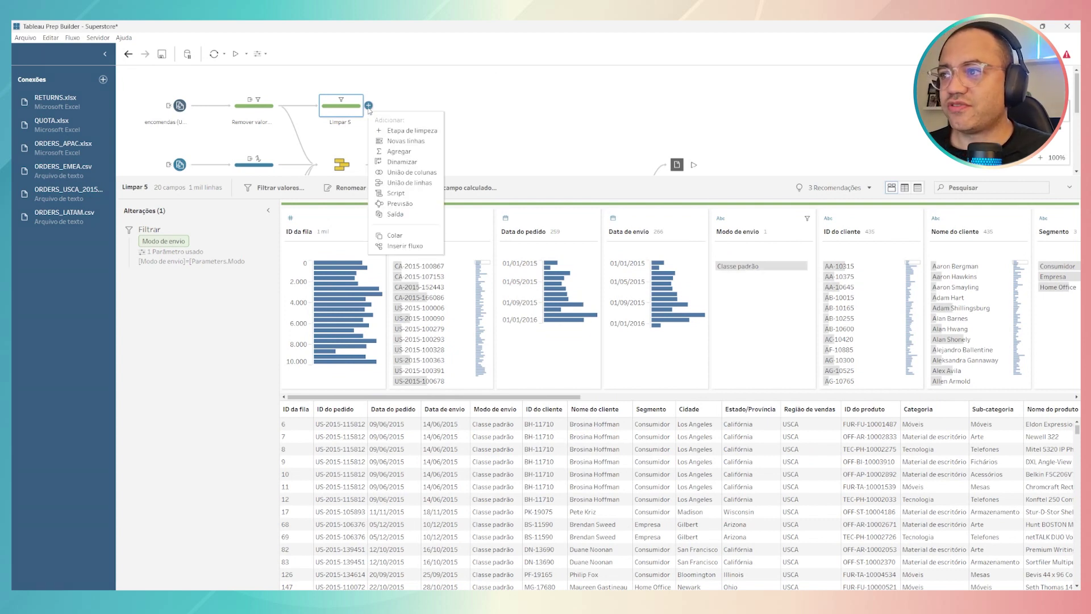
{"action": "left_click", "coordinate": [420, 215]}
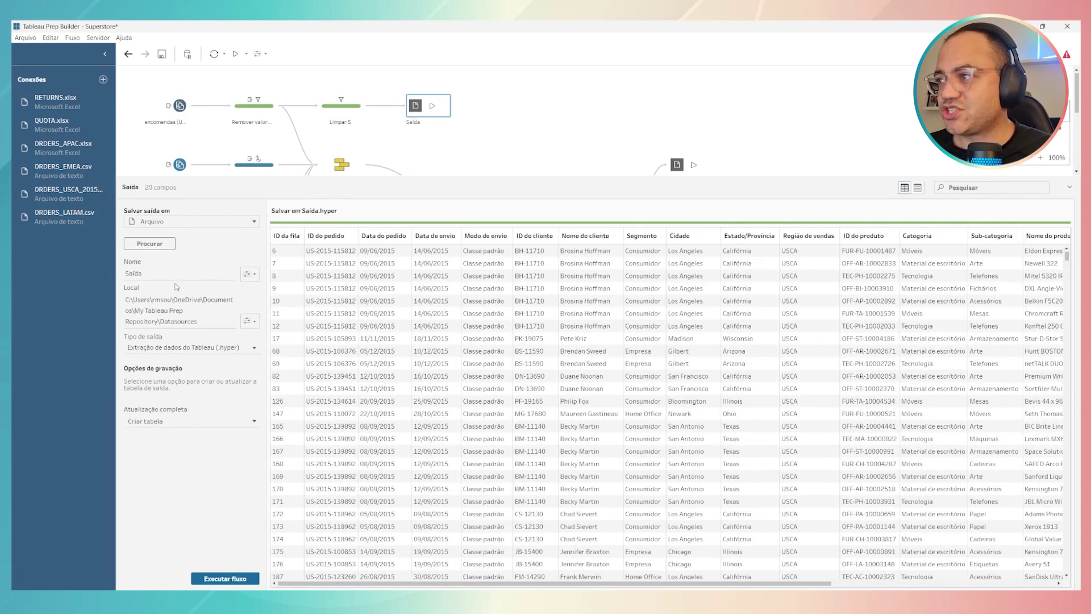
{"action": "left_click", "coordinate": [200, 223]}
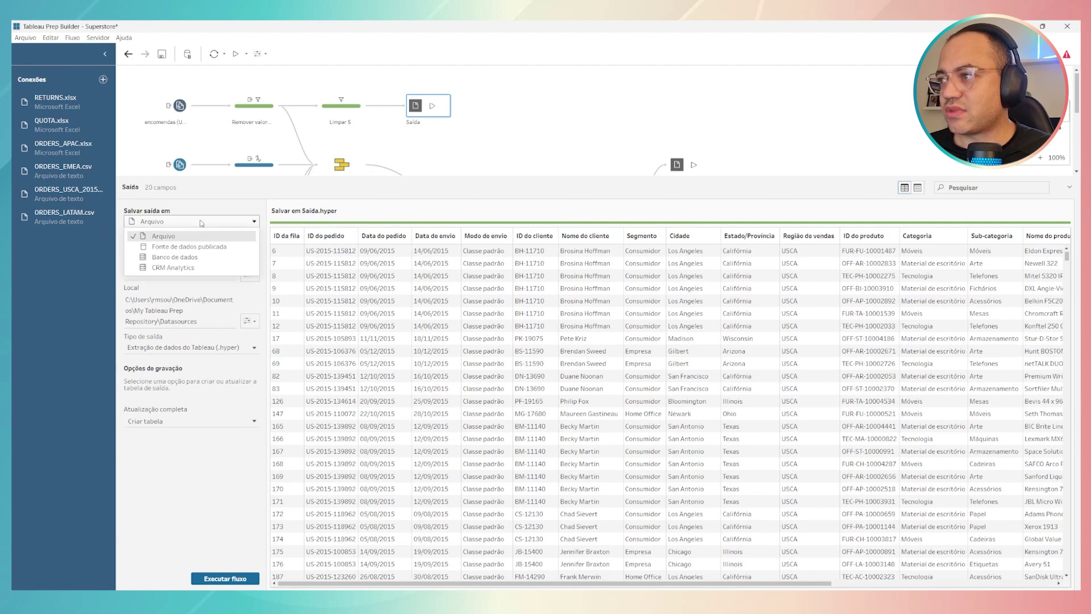
{"action": "left_click", "coordinate": [201, 223]}
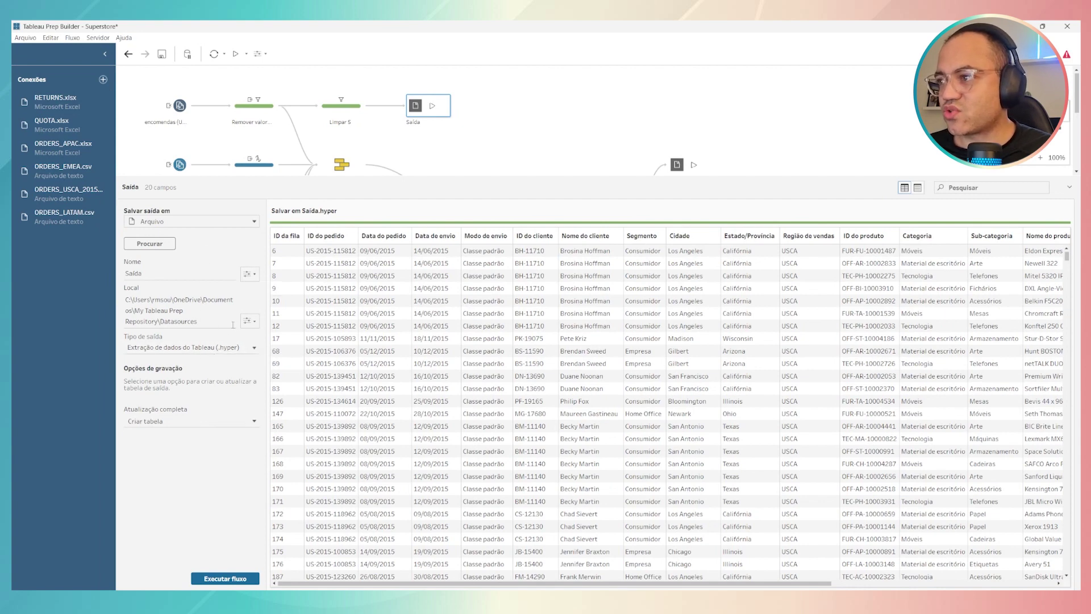
Step: Browse for the output's save location and choose the Downloads folder
{"action": "triple_click", "coordinate": [198, 307]}
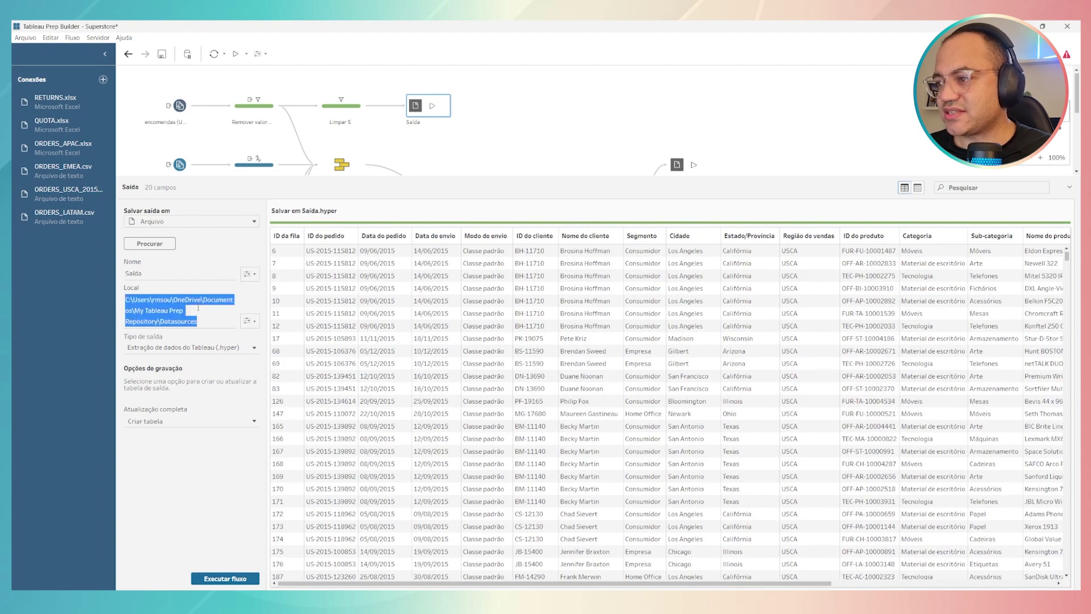
{"action": "left_click", "coordinate": [198, 299]}
{"action": "left_click", "coordinate": [159, 244]}
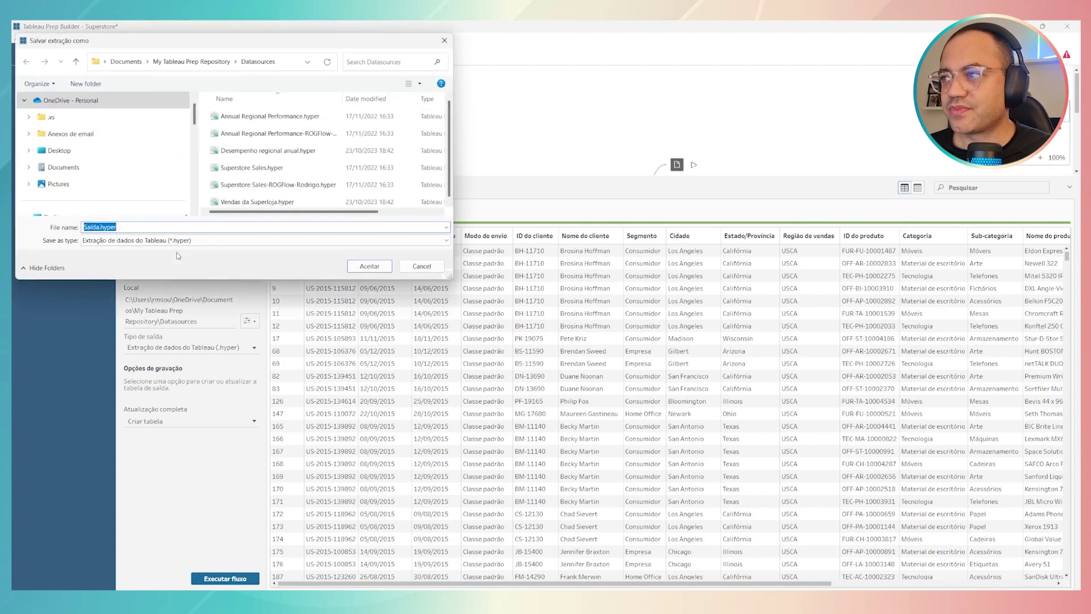
{"action": "scroll", "coordinate": [129, 130], "scroll_direction": "down", "scroll_amount": 2}
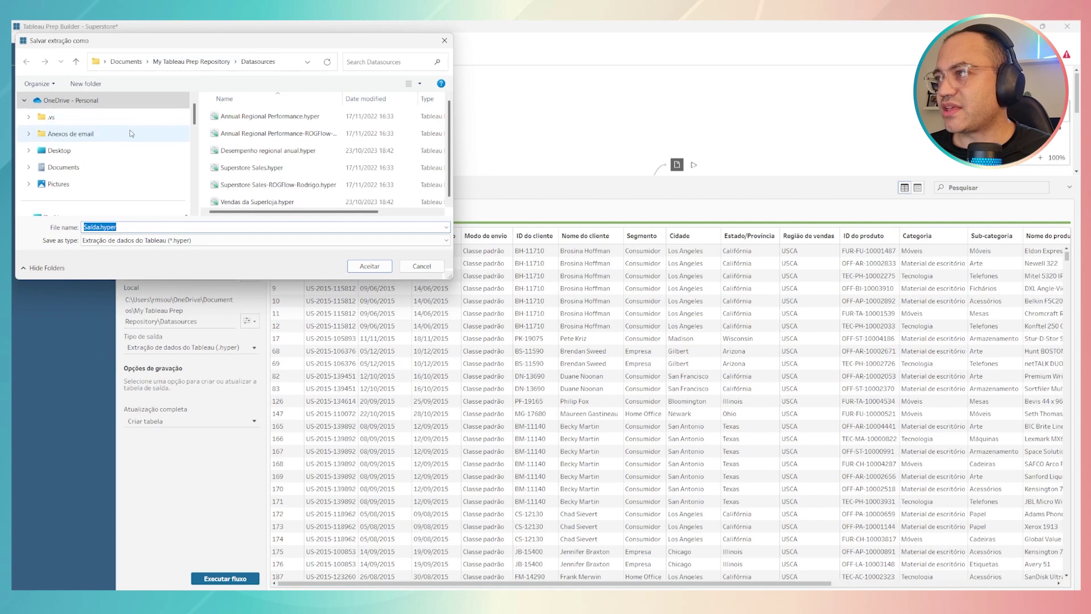
{"action": "scroll", "coordinate": [117, 165], "scroll_direction": "down", "scroll_amount": 2}
{"action": "left_click", "coordinate": [112, 166]}
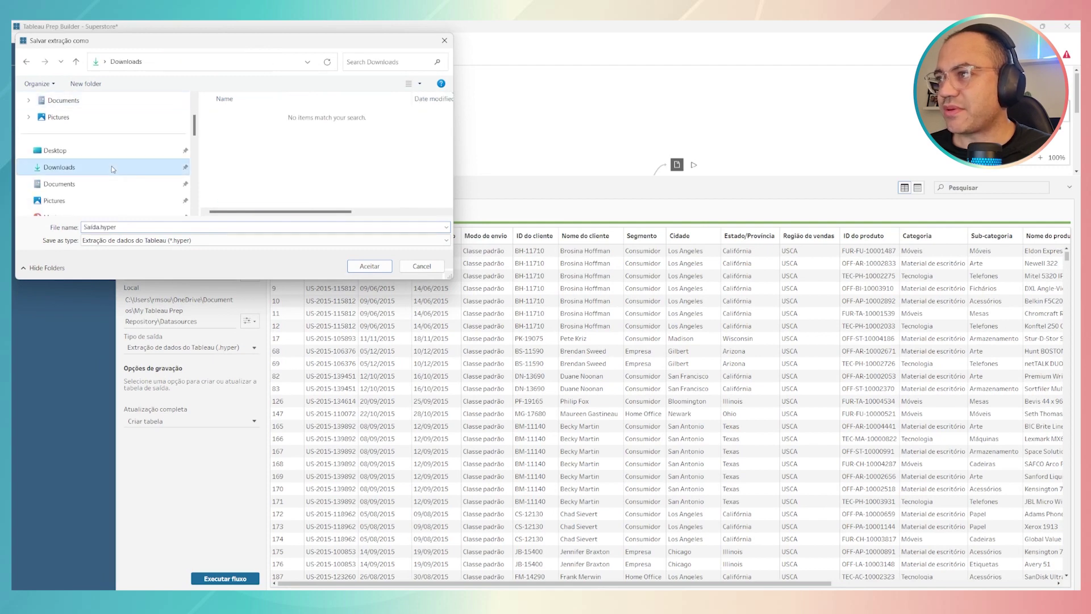
Step: Name the output file Saída_Parametro.hyper and accept it in the Downloads folder
{"action": "left_click", "coordinate": [97, 227]}
{"action": "left_click", "coordinate": [97, 227]}
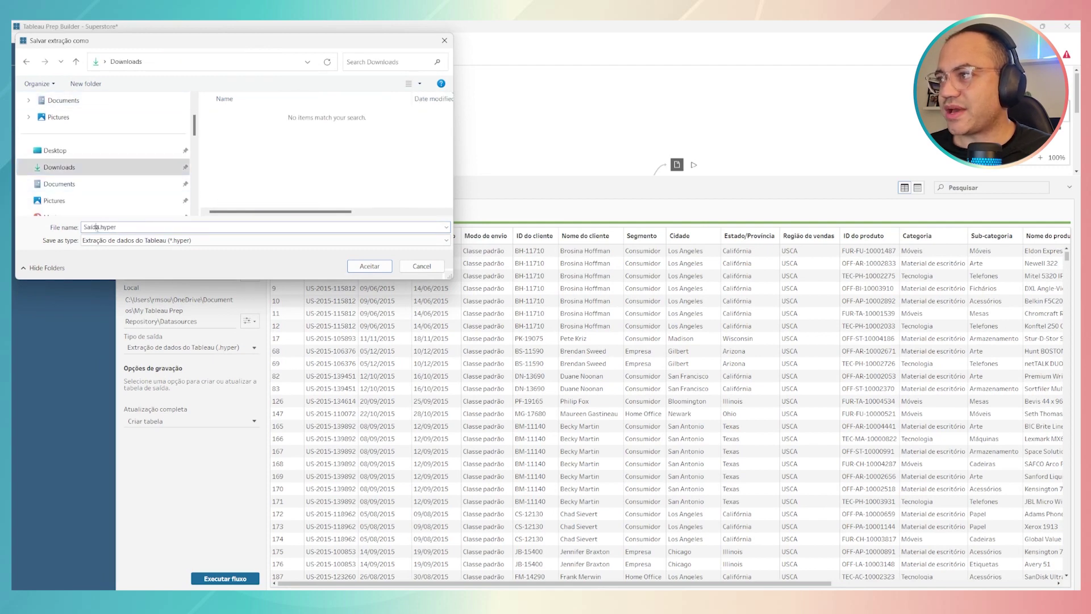
{"action": "double_click", "coordinate": [97, 227]}
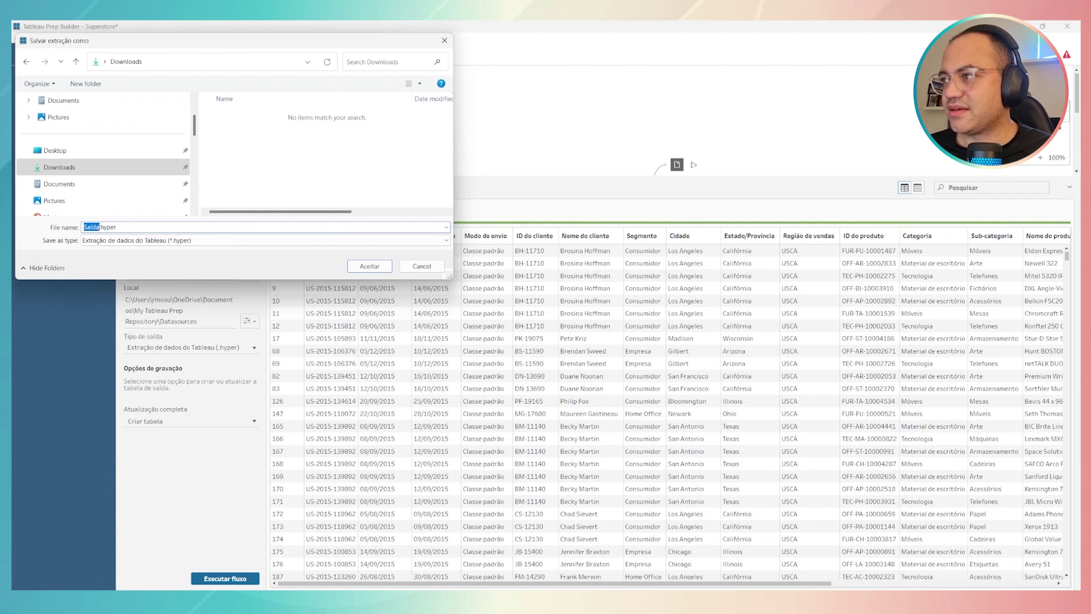
{"action": "key", "text": "Right"}
{"action": "type", "text": "_PAra"}
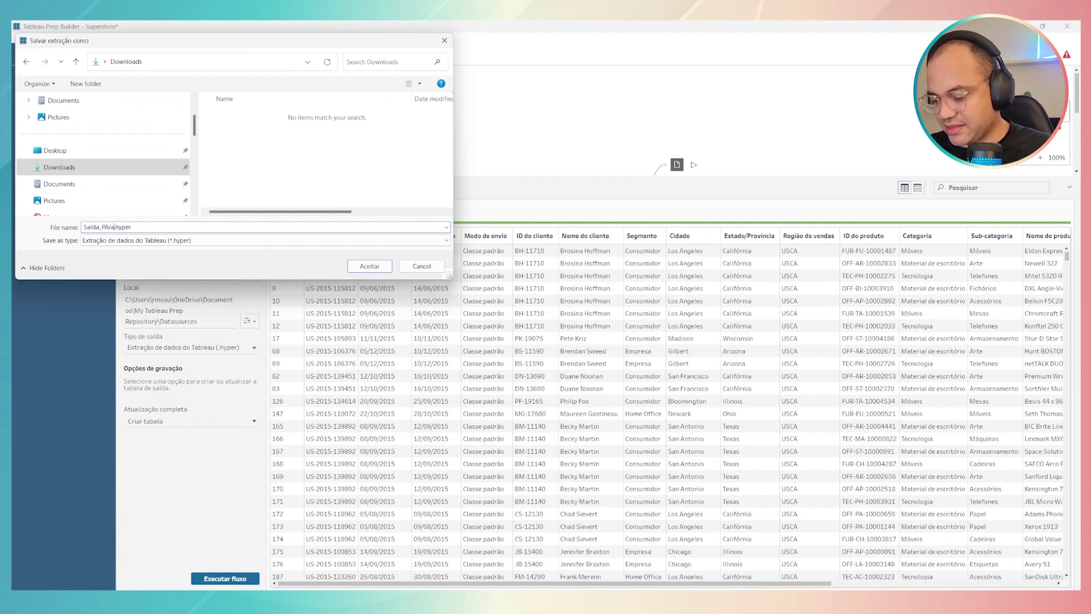
{"action": "type", "text": "metro"}
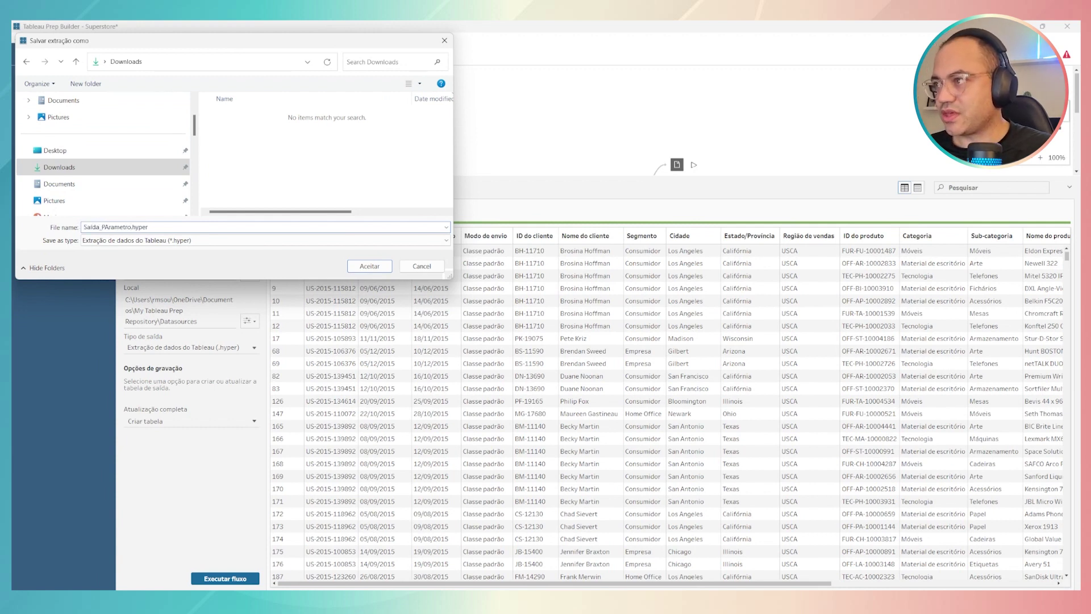
{"action": "key", "text": "BackSpace"}
{"action": "key", "text": "BackSpace"}
{"action": "key", "text": "BackSpace"}
{"action": "key", "text": "BackSpace"}
{"action": "key", "text": "BackSpace"}
{"action": "key", "text": "BackSpace"}
{"action": "key", "text": "BackSpace"}
{"action": "key", "text": "BackSpace"}
{"action": "type", "text": "ara"}
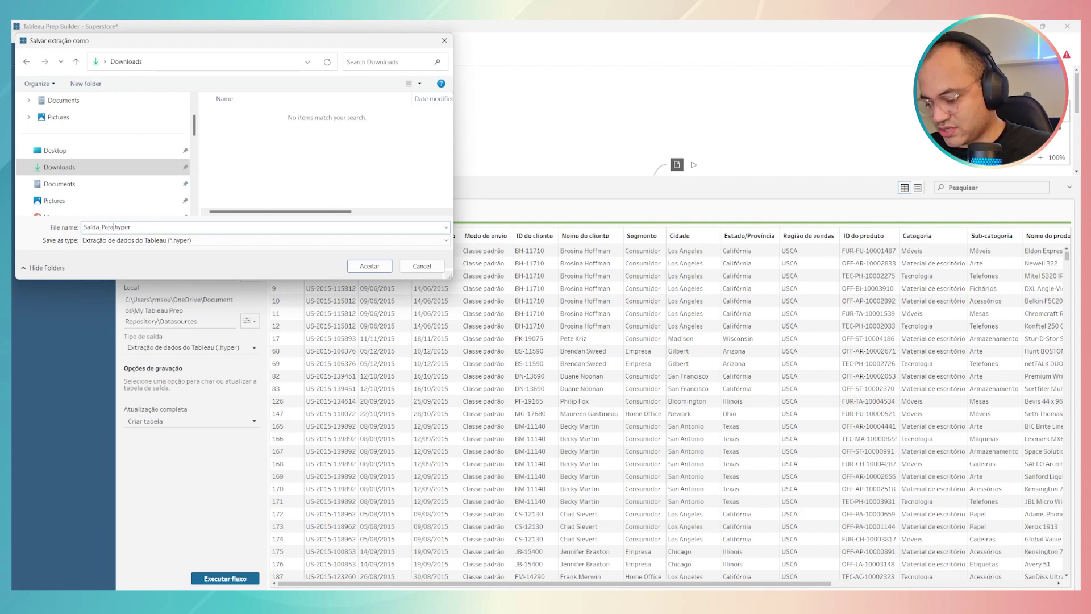
{"action": "type", "text": "metro"}
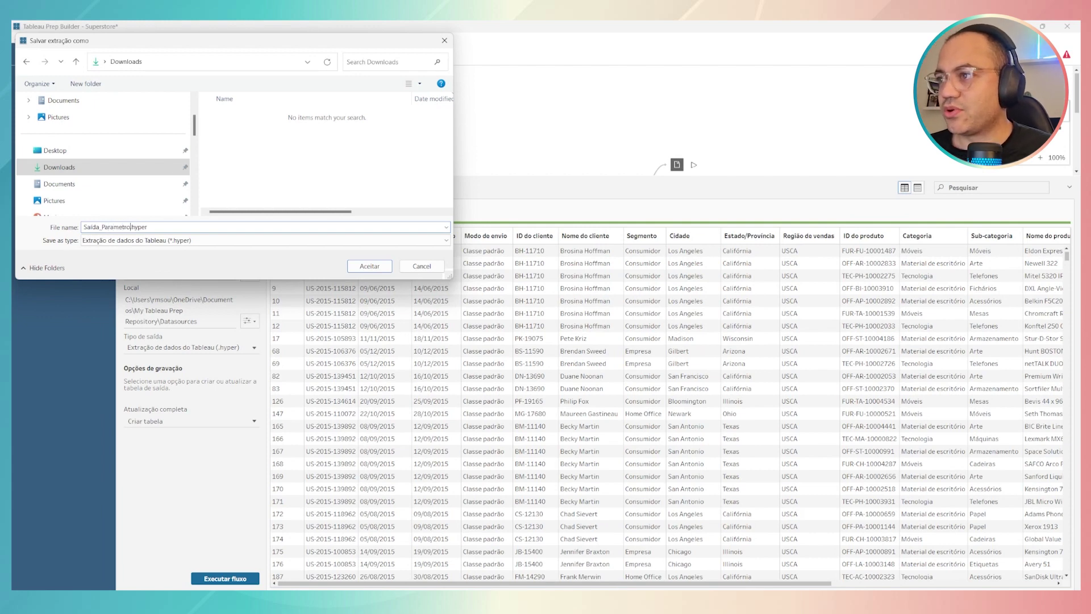
{"action": "left_click", "coordinate": [362, 268]}
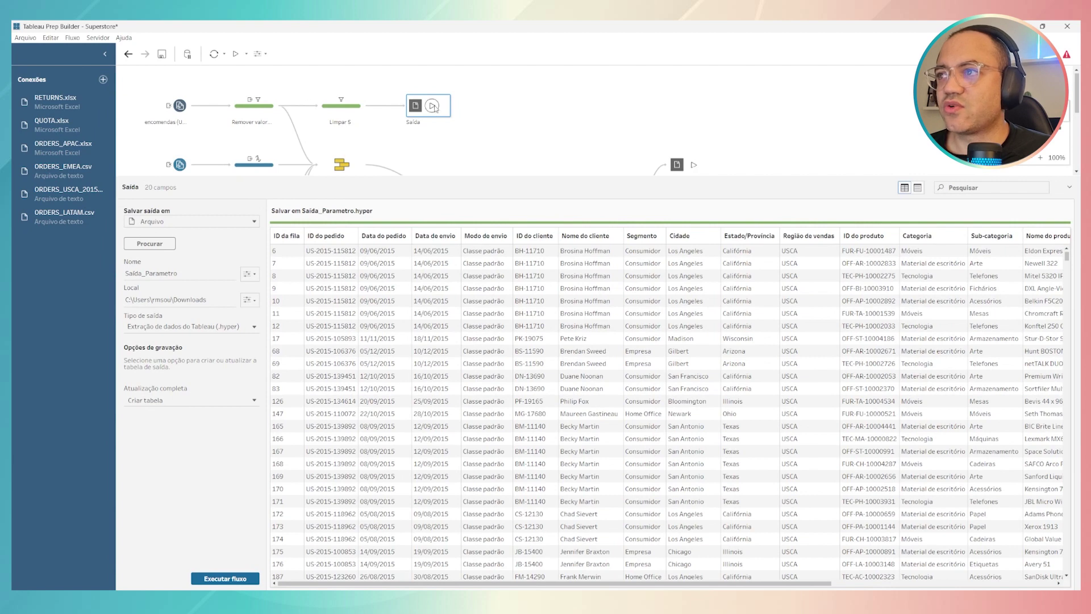
Step: Try to run the Saída output with the Modo de Envio parameter set to Classe padrão
{"action": "left_click", "coordinate": [433, 106]}
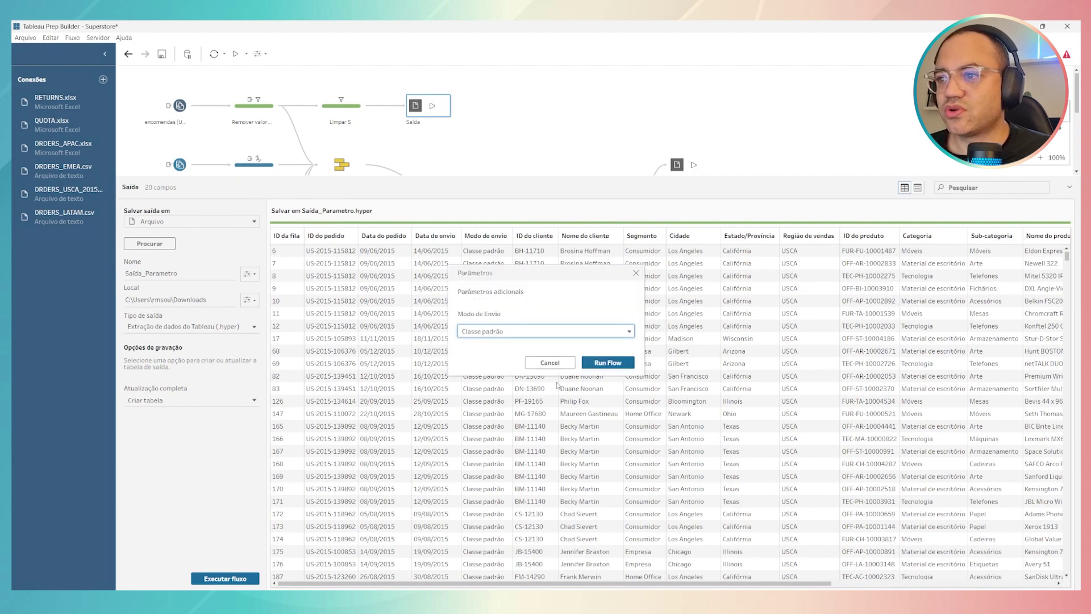
{"action": "left_click", "coordinate": [550, 363]}
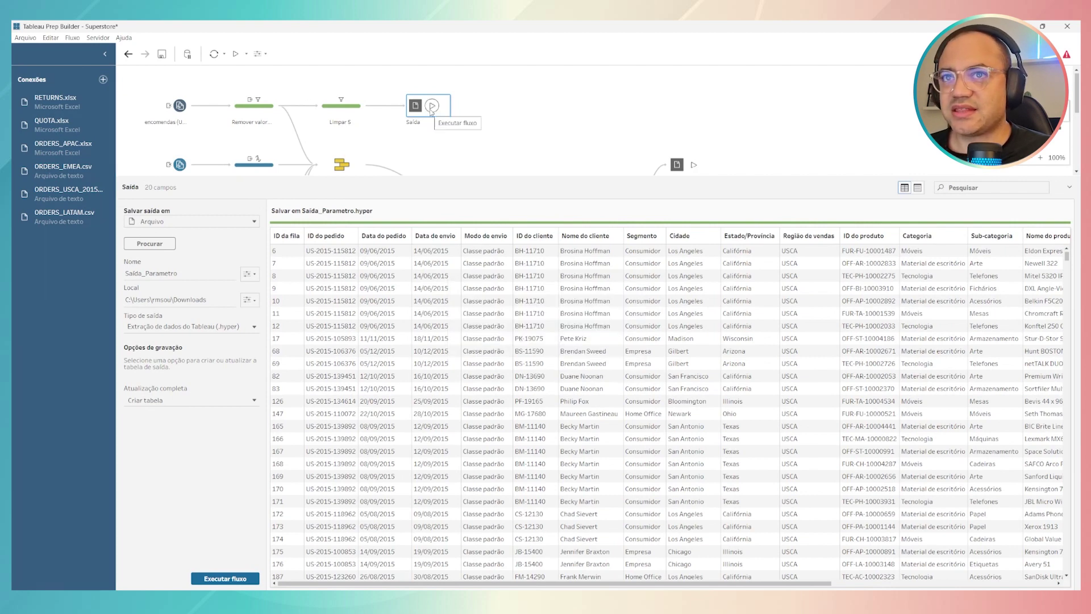
{"action": "left_click", "coordinate": [432, 107]}
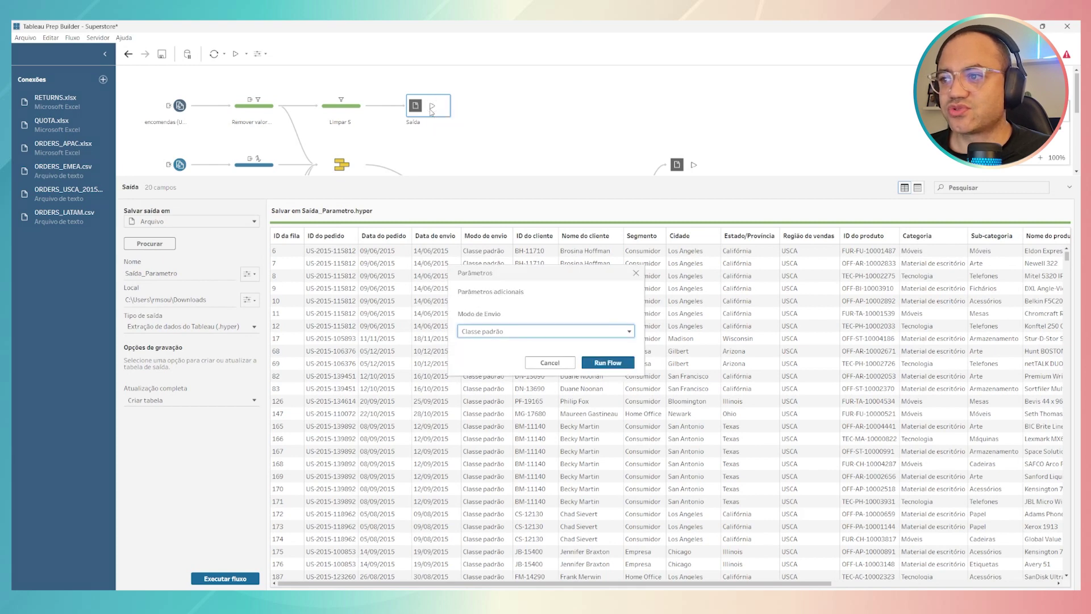
{"action": "left_click_drag", "start_coordinate": [558, 275], "coordinate": [646, 121]}
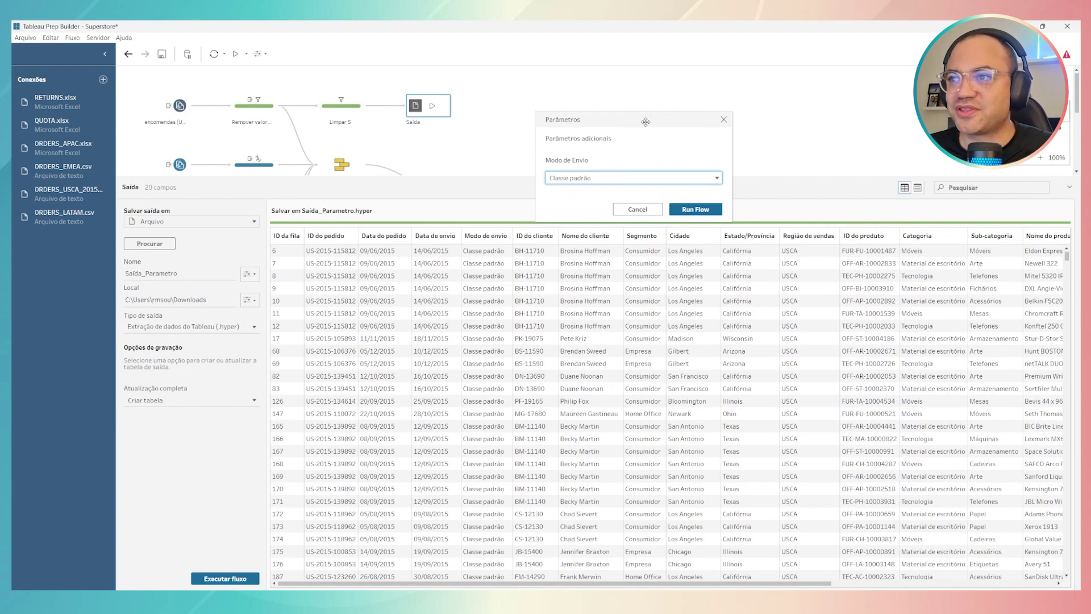
{"action": "left_click_drag", "start_coordinate": [646, 121], "coordinate": [460, 149]}
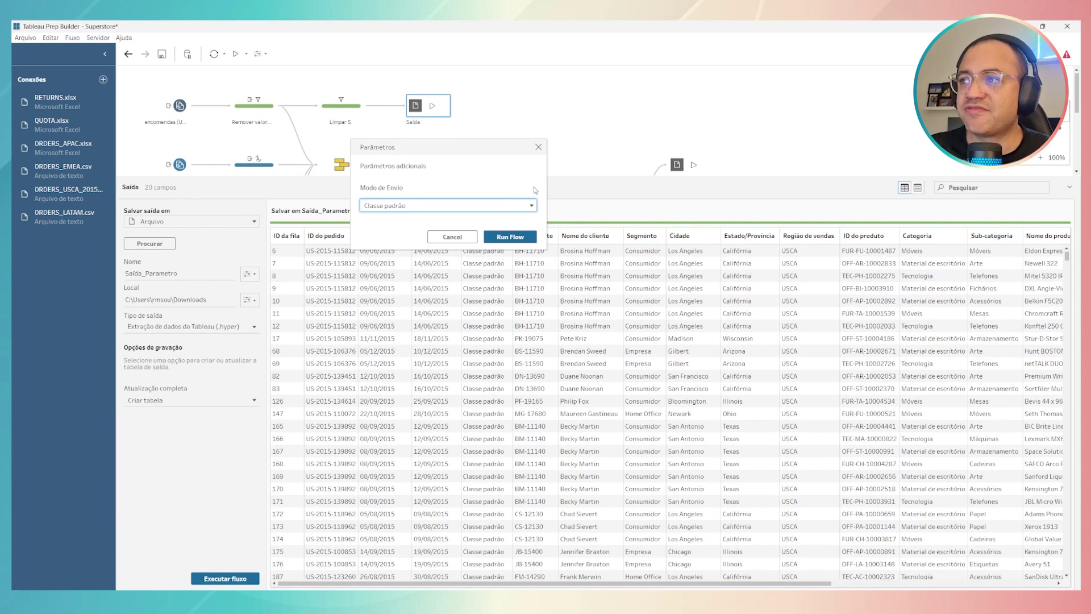
{"action": "left_click", "coordinate": [427, 208]}
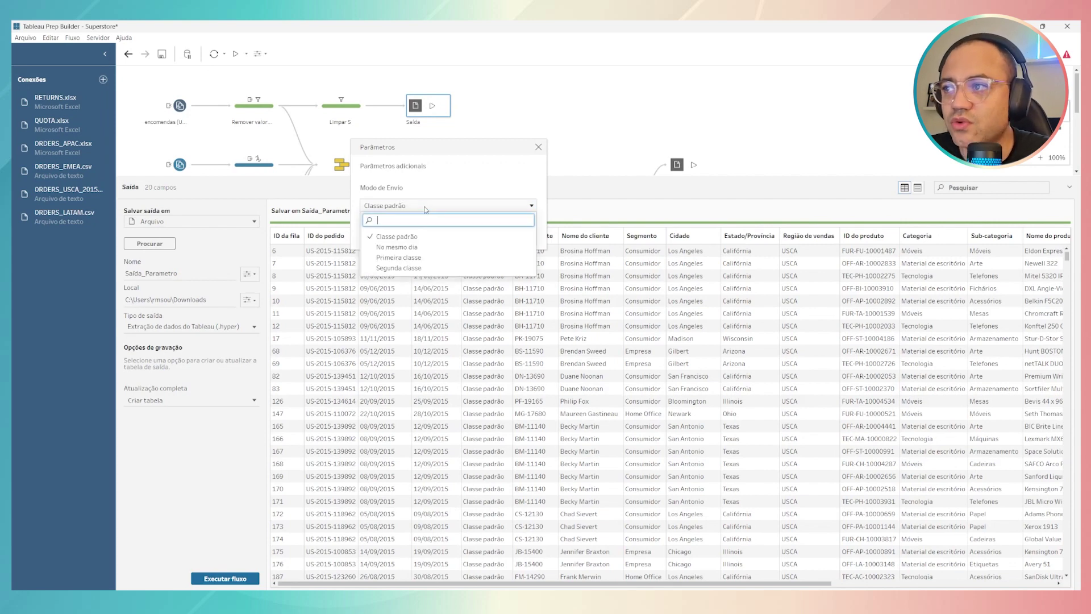
{"action": "left_click", "coordinate": [413, 238]}
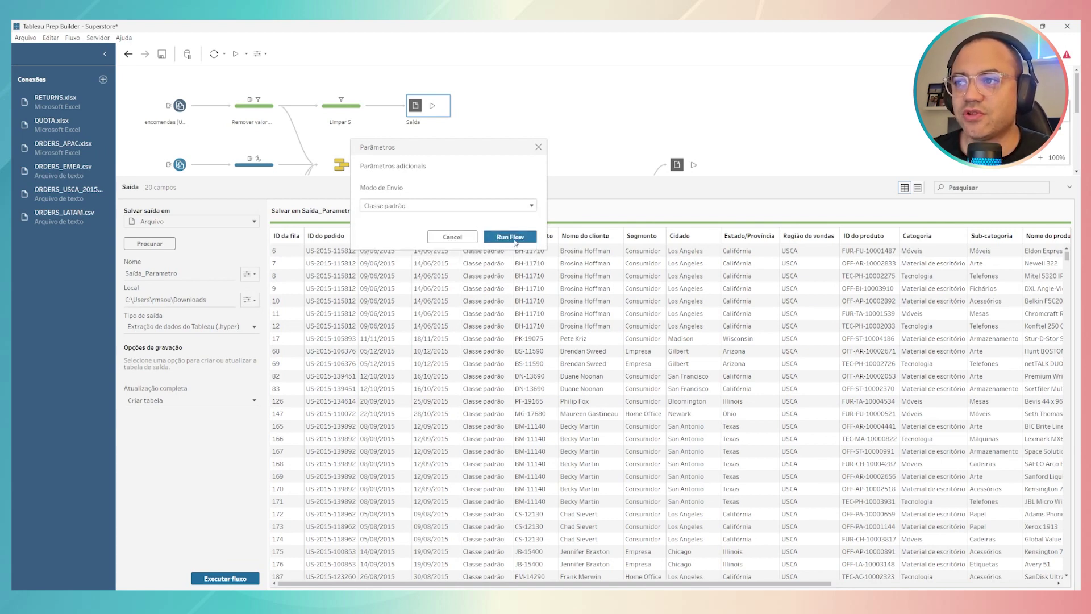
{"action": "left_click", "coordinate": [510, 237]}
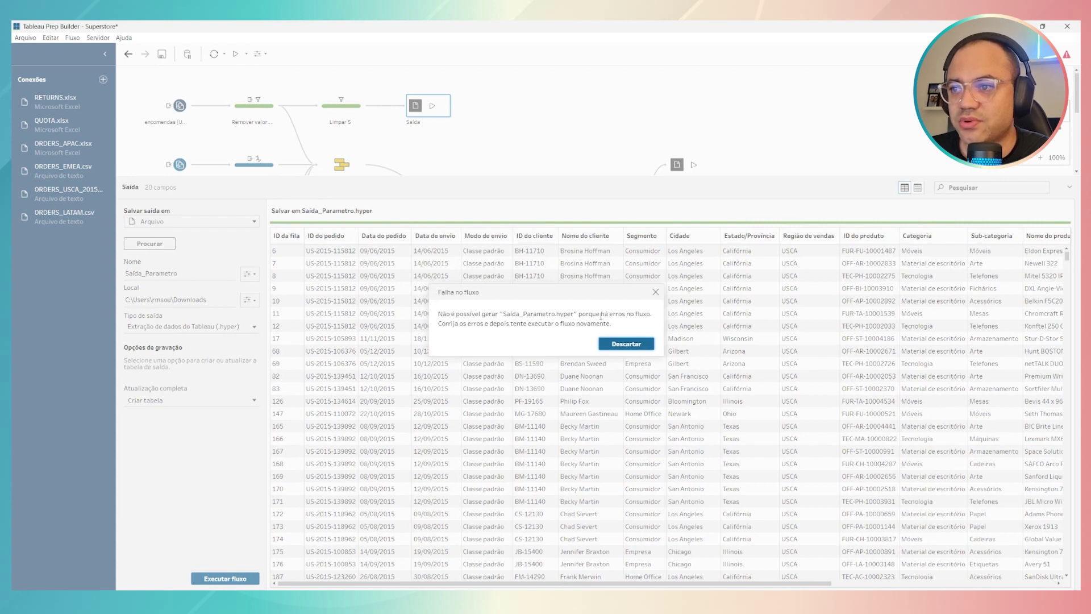
{"action": "left_click", "coordinate": [619, 344]}
Step: Delete the change that removes the File Paths field from the Pedidos e devoluções join step
{"action": "scroll", "coordinate": [611, 114], "scroll_direction": "down", "scroll_amount": 5}
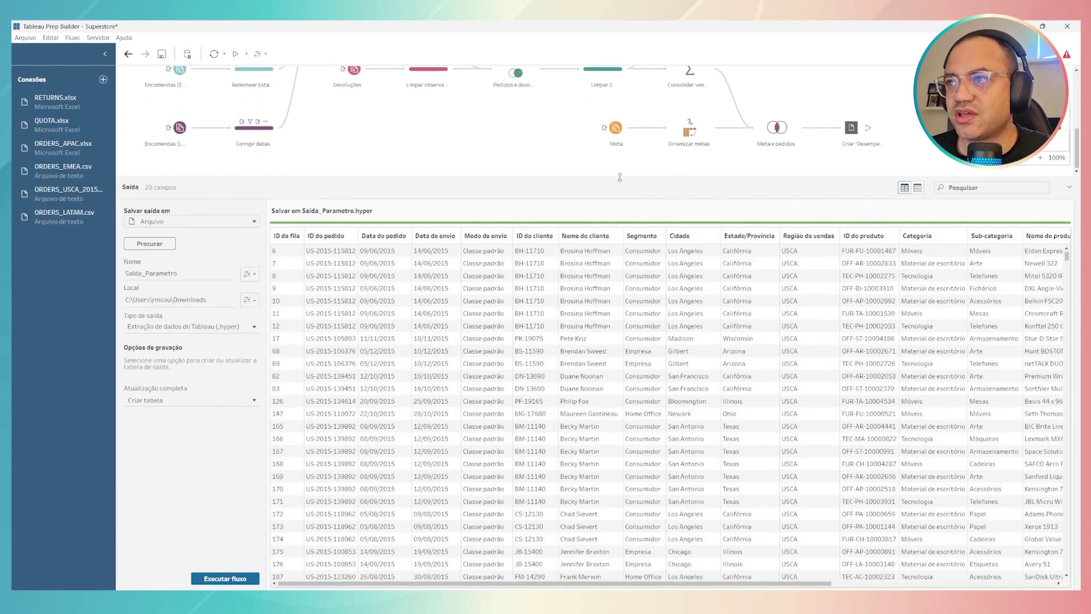
{"action": "left_click_drag", "start_coordinate": [620, 177], "coordinate": [620, 423]}
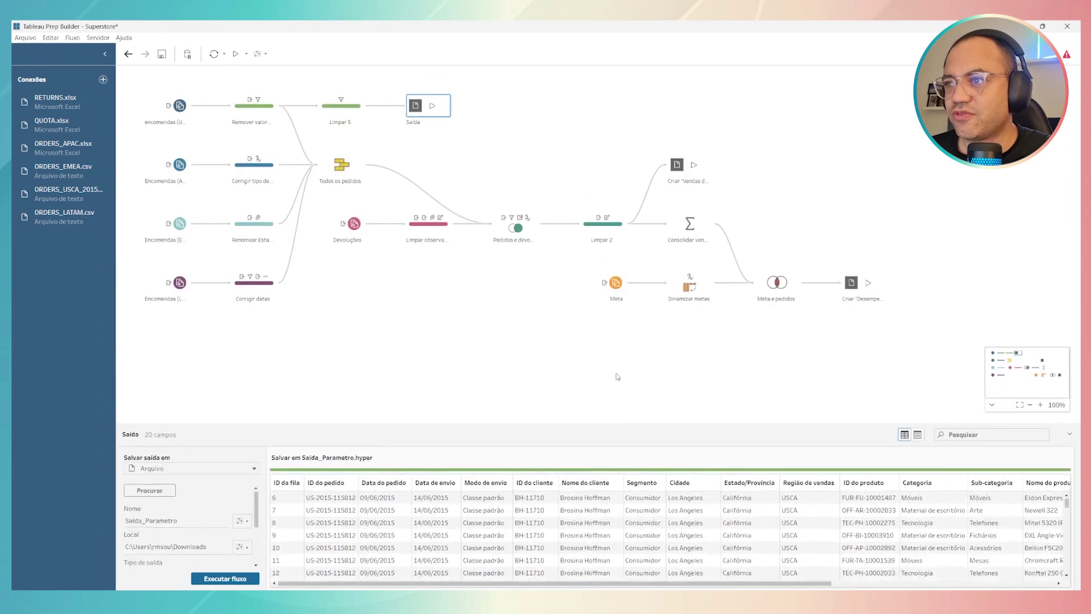
{"action": "left_click", "coordinate": [513, 230]}
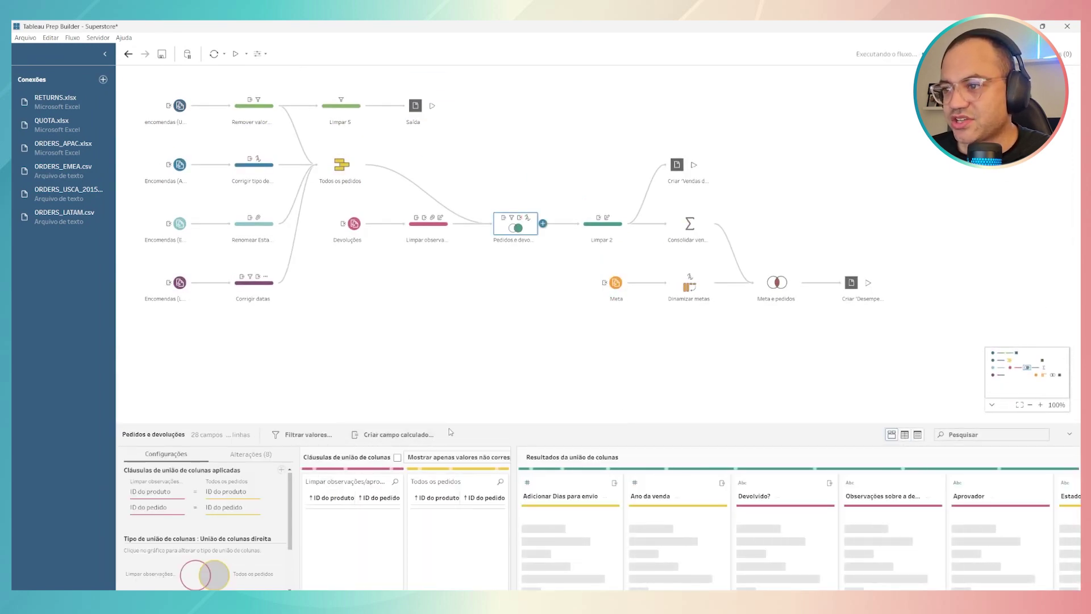
{"action": "left_click_drag", "start_coordinate": [450, 432], "coordinate": [477, 195]}
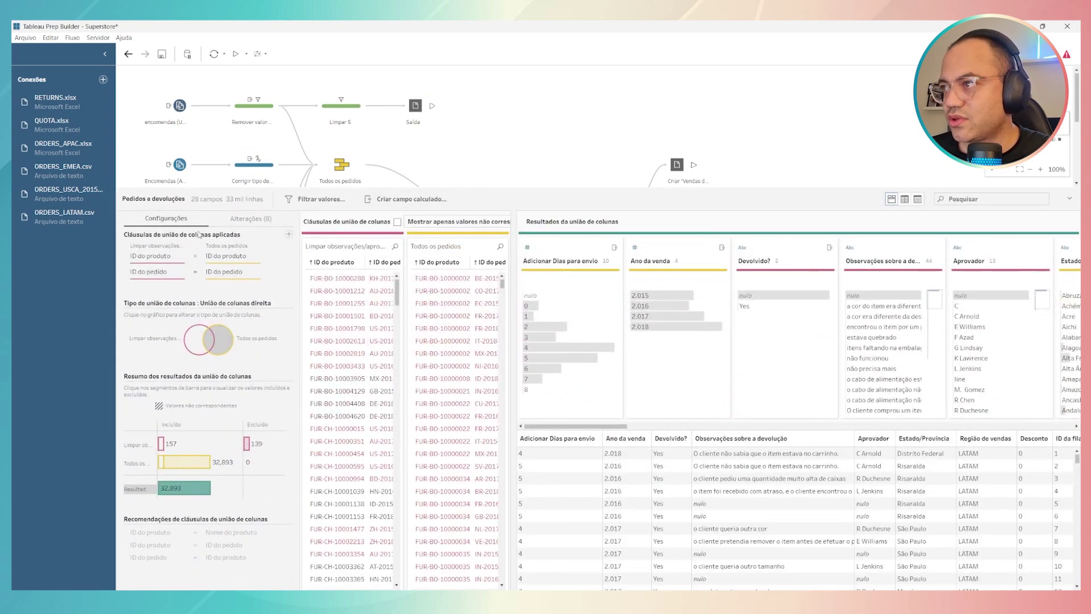
{"action": "left_click", "coordinate": [258, 220]}
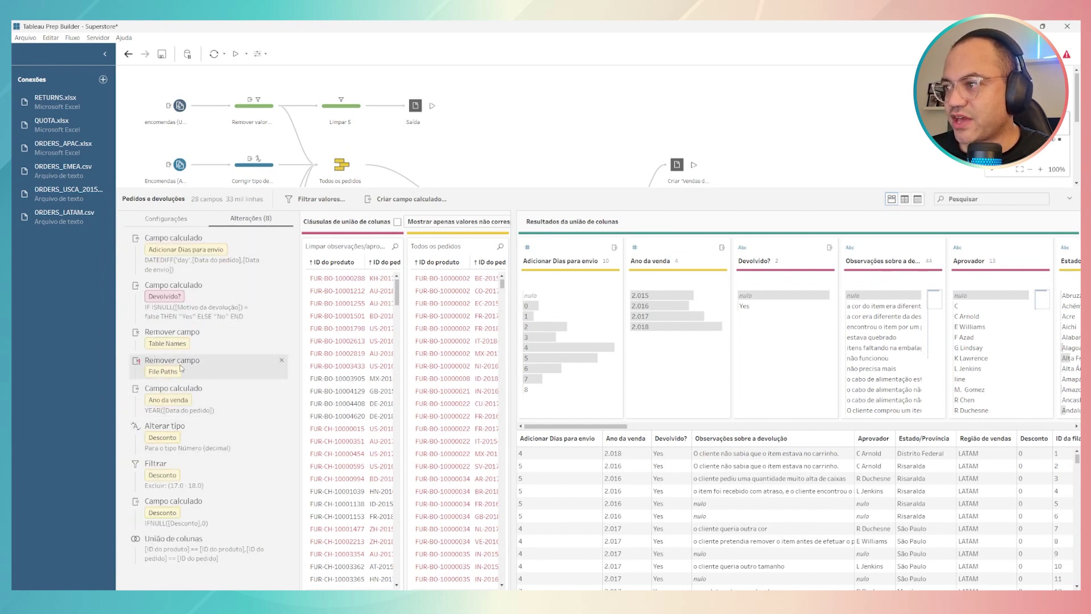
{"action": "left_click", "coordinate": [281, 361]}
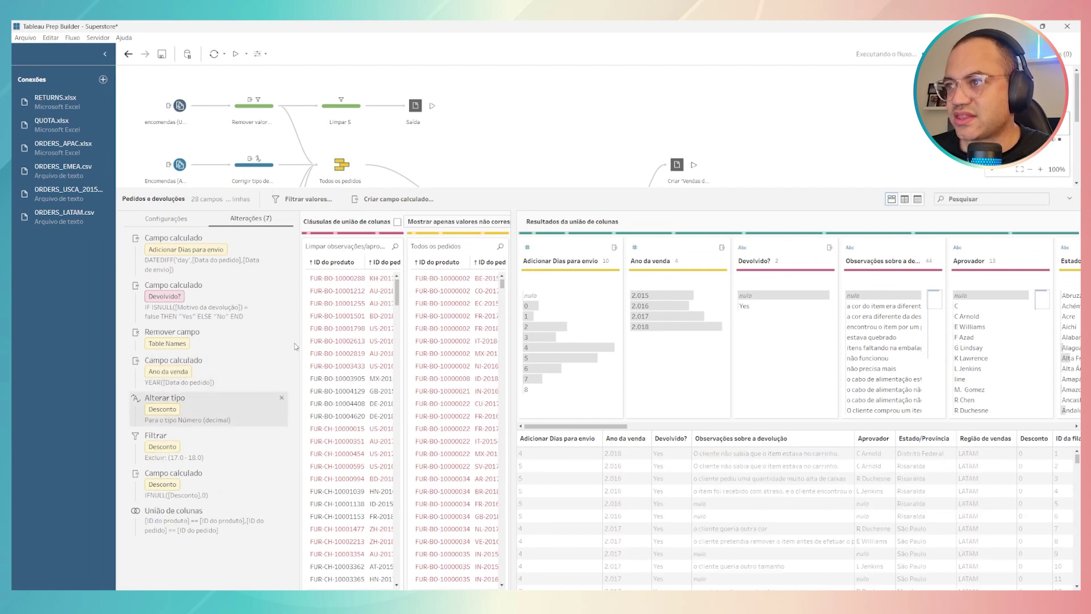
{"action": "left_click_drag", "start_coordinate": [484, 190], "coordinate": [484, 317]}
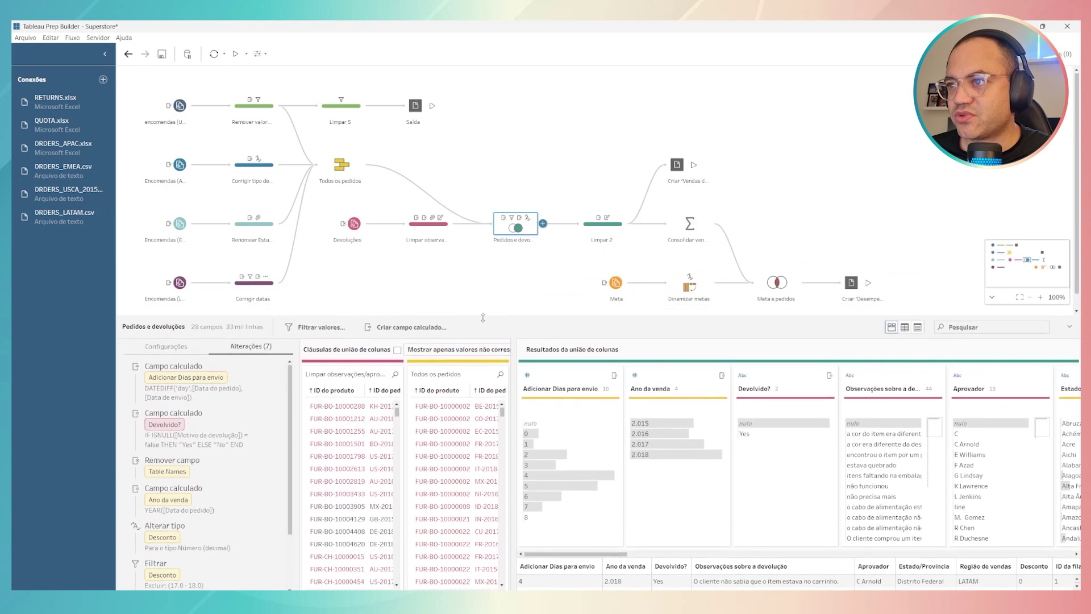
Step: Run the Saída output with Modo de Envio set to Classe padrão and open Saída_Parametro.hyper in Tableau
{"action": "left_click", "coordinate": [433, 106]}
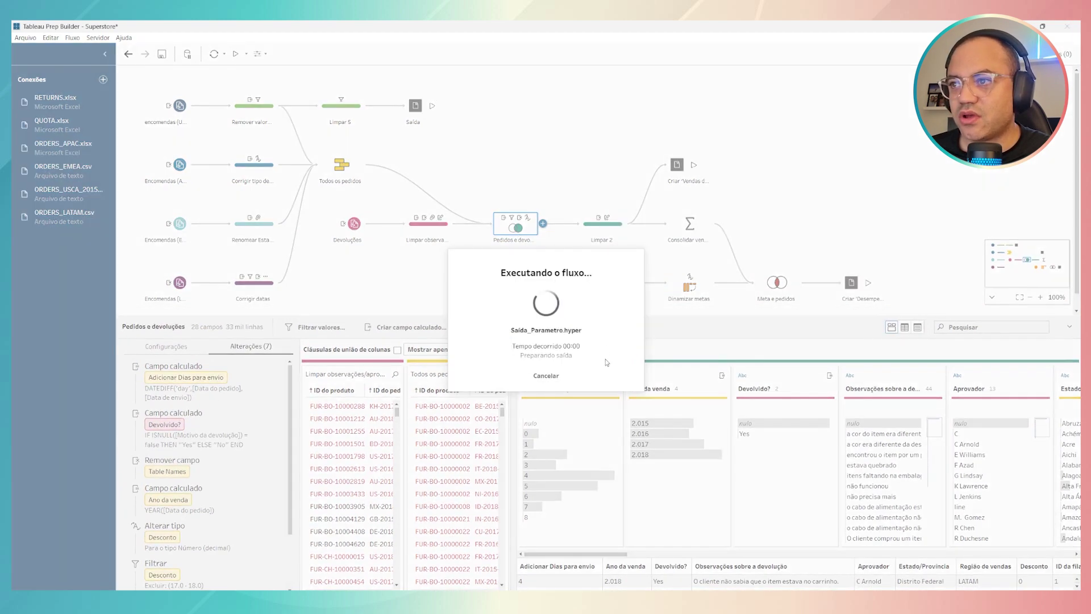
{"action": "left_click", "coordinate": [607, 362]}
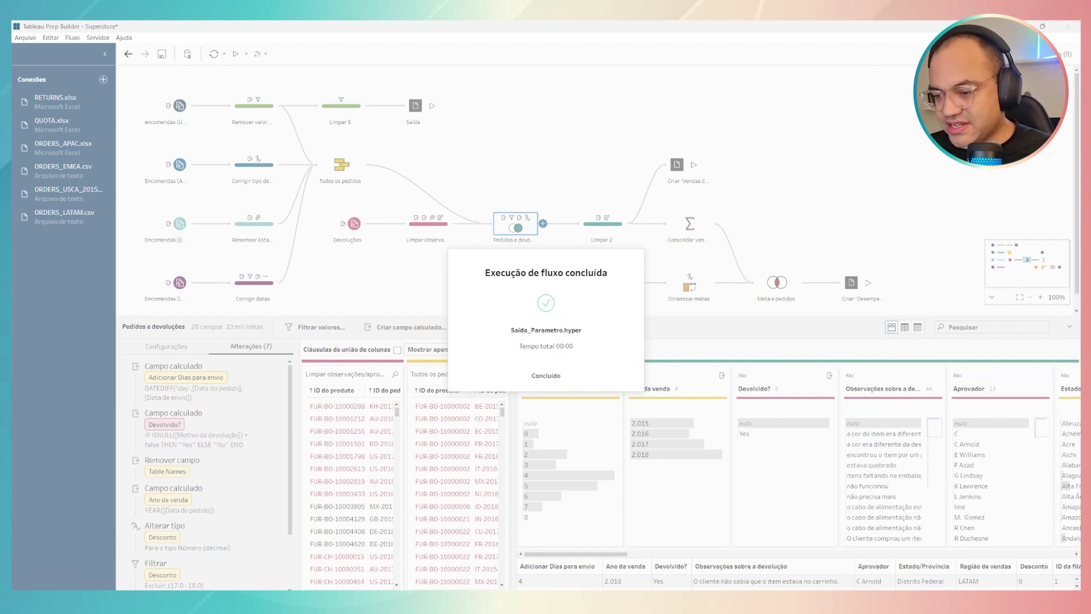
{"action": "key", "text": "alt+Tab"}
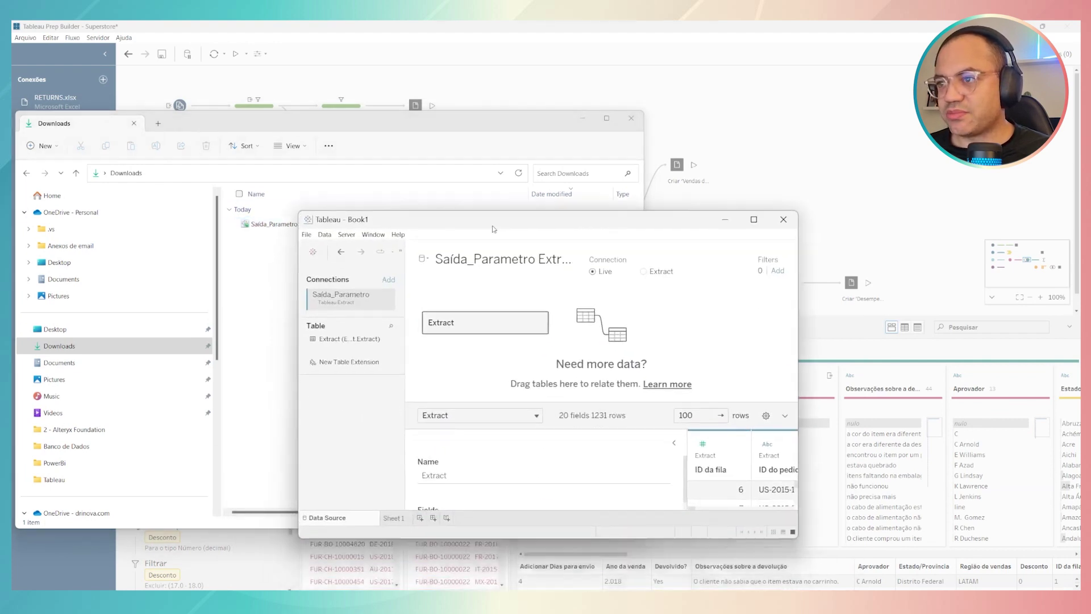
{"action": "left_click", "coordinate": [767, 124]}
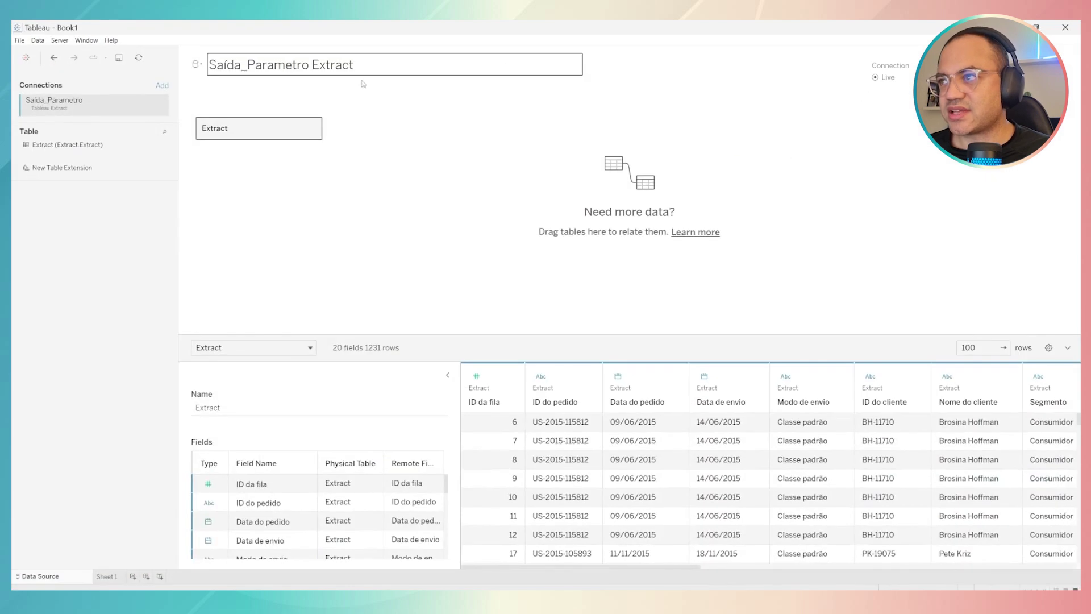
Step: Build a table on Sheet 1 with ID do pedido, Categoria and Modo de envio as rows and review the shipping modes
{"action": "left_click", "coordinate": [106, 577]}
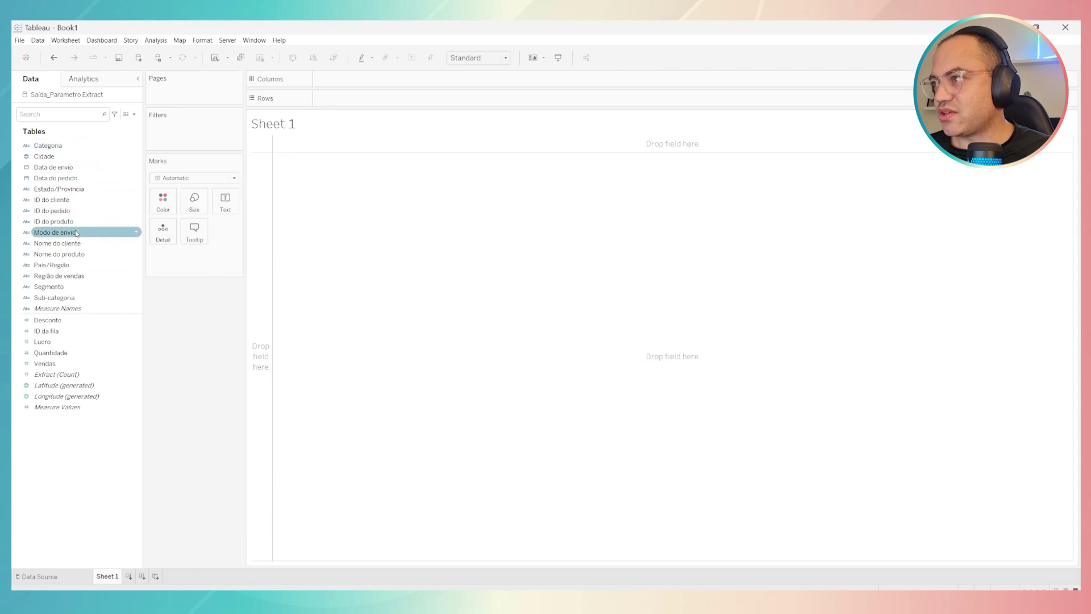
{"action": "left_click_drag", "start_coordinate": [76, 233], "coordinate": [419, 98]}
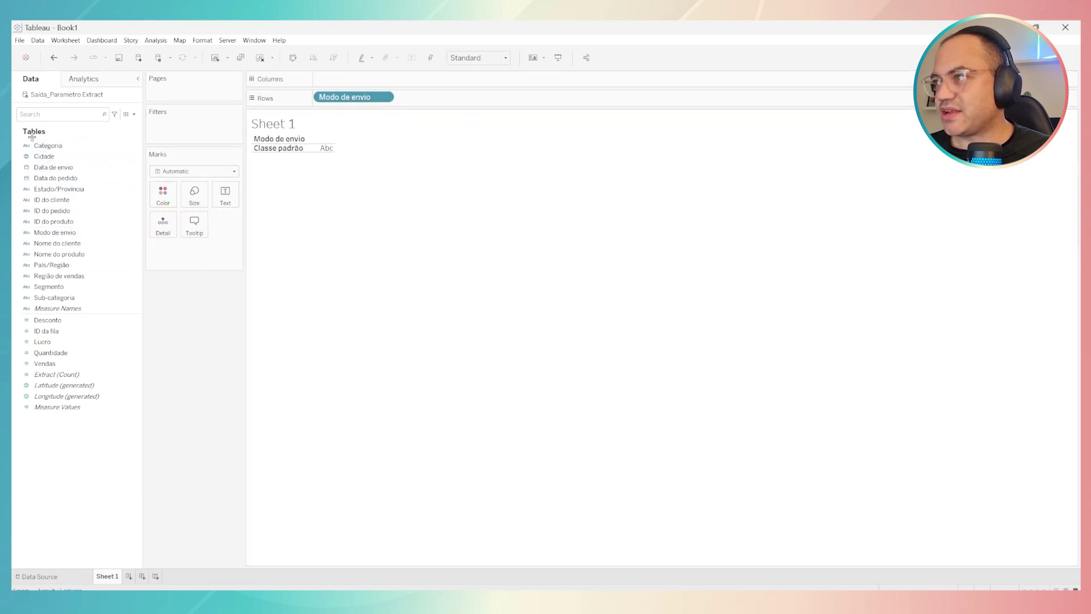
{"action": "left_click_drag", "start_coordinate": [47, 145], "coordinate": [317, 105]}
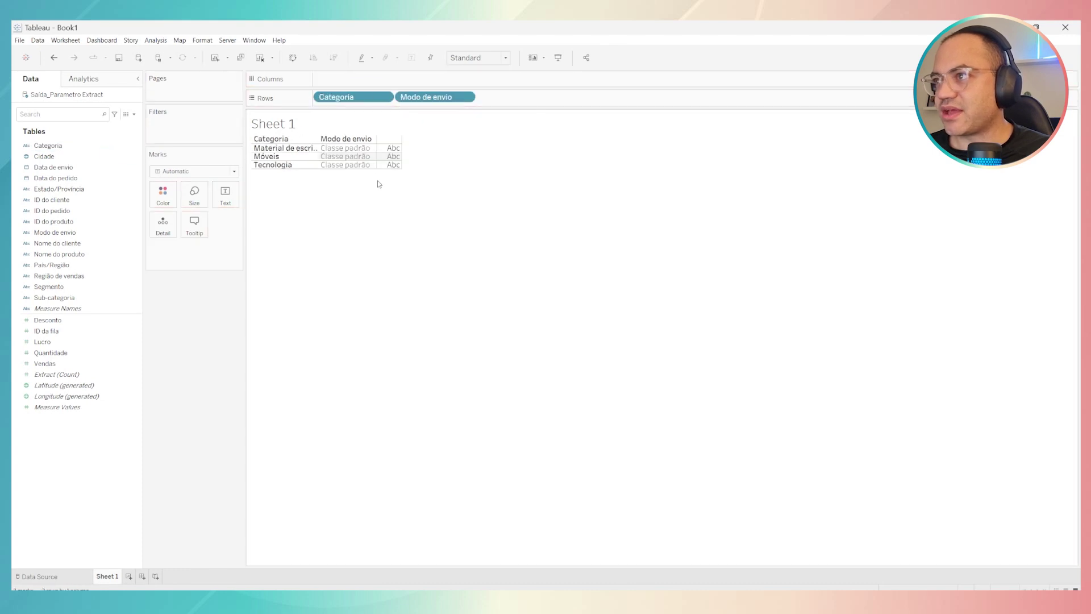
{"action": "left_click_drag", "start_coordinate": [346, 147], "coordinate": [341, 169]}
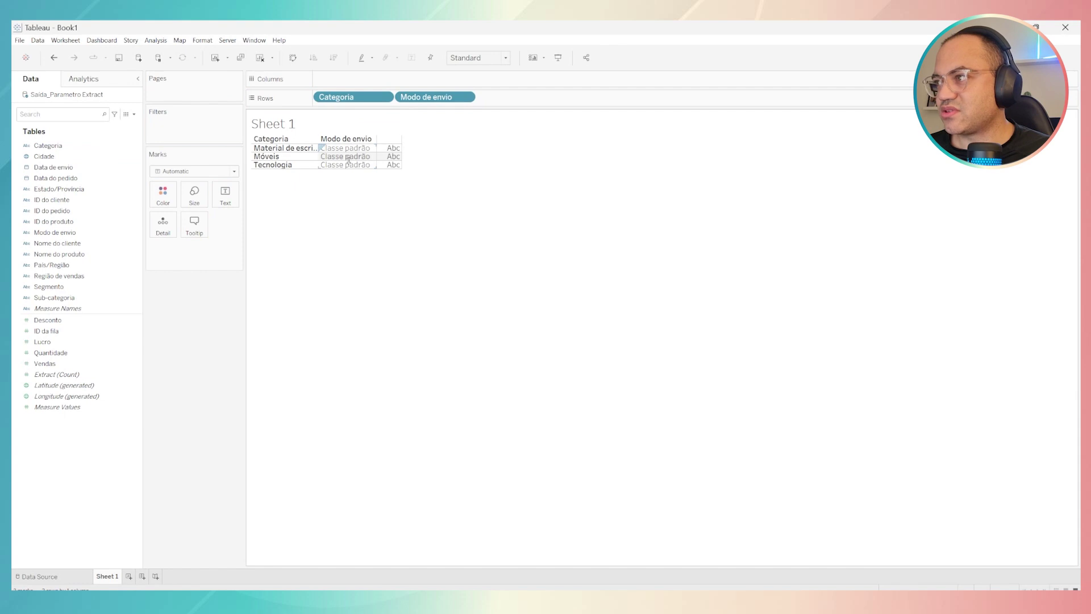
{"action": "left_click", "coordinate": [62, 212]}
{"action": "left_click_drag", "start_coordinate": [63, 211], "coordinate": [316, 101]}
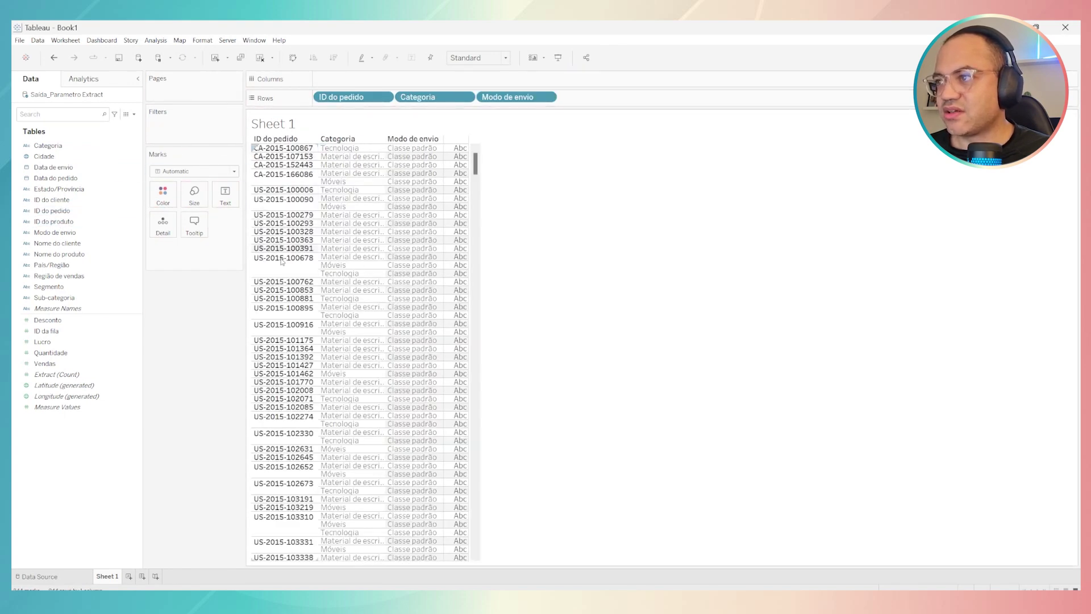
{"action": "scroll", "coordinate": [291, 311], "scroll_direction": "down", "scroll_amount": 10}
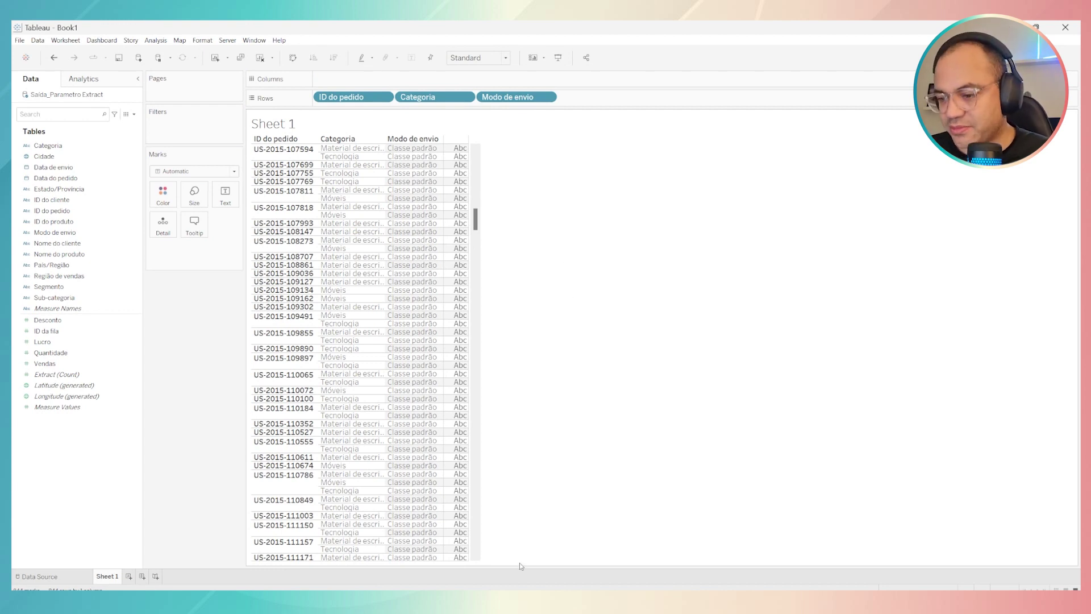
Step: Switch to Tableau Prep Builder and try to run the Saída output with Modo de Envio set to No mesmo dia, replacing the existing output
{"action": "key", "text": "alt+Tab"}
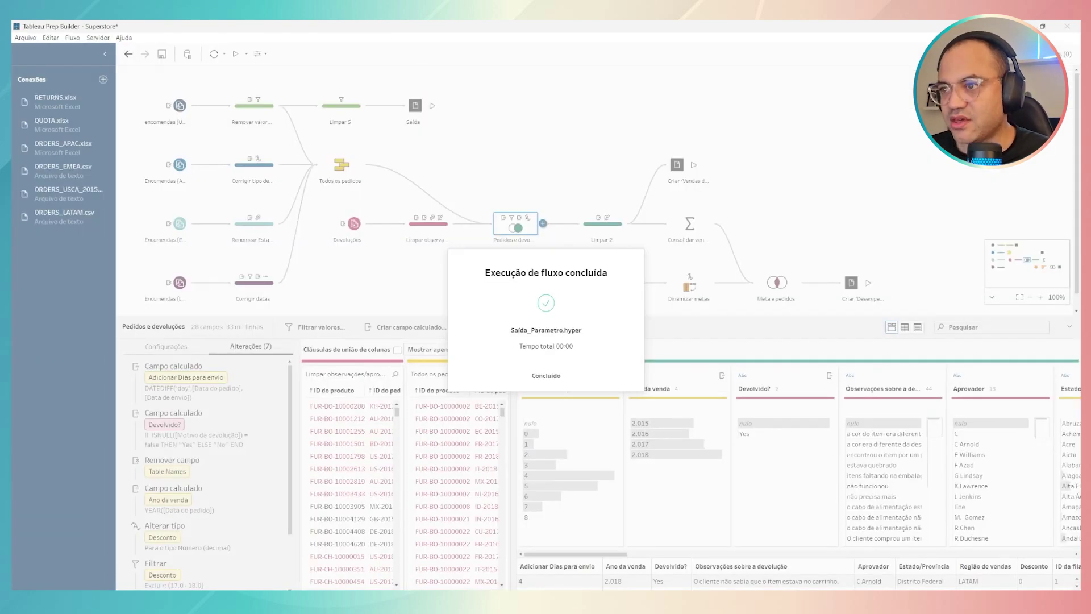
{"action": "left_click", "coordinate": [545, 376]}
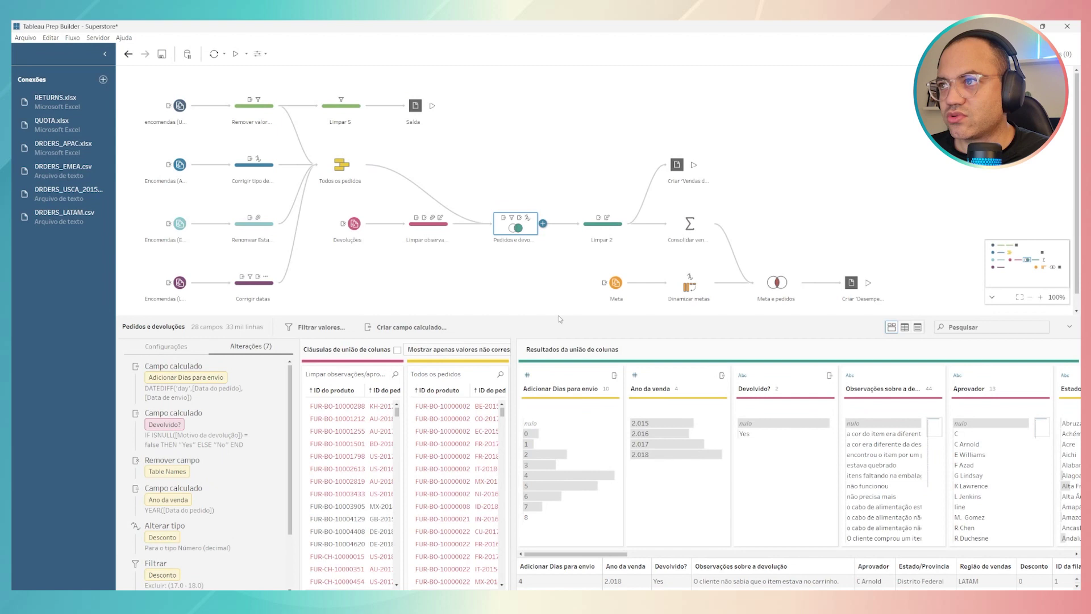
{"action": "left_click", "coordinate": [432, 107]}
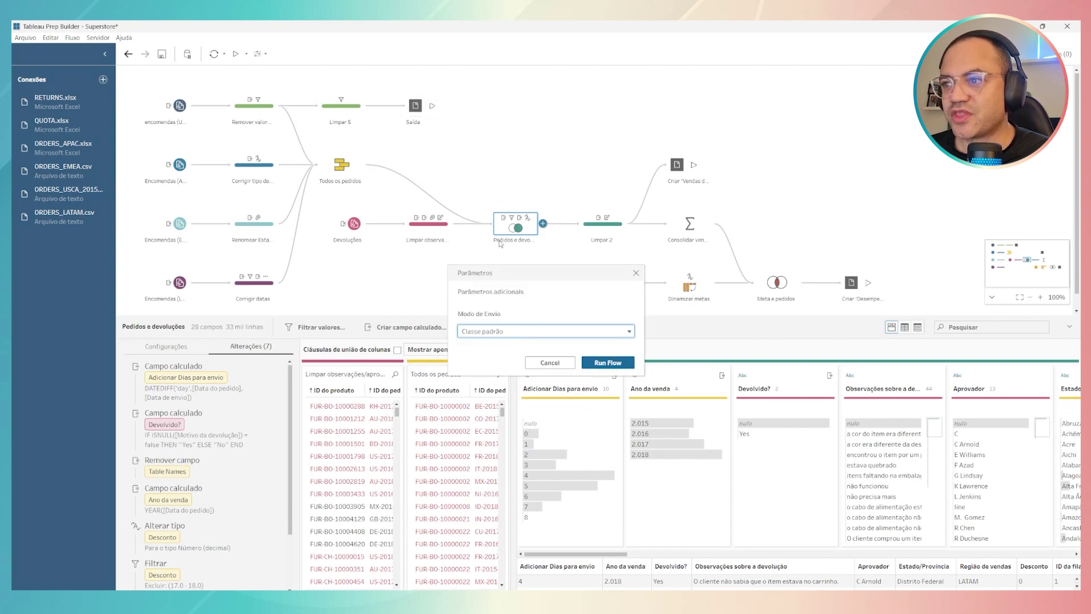
{"action": "left_click", "coordinate": [521, 331]}
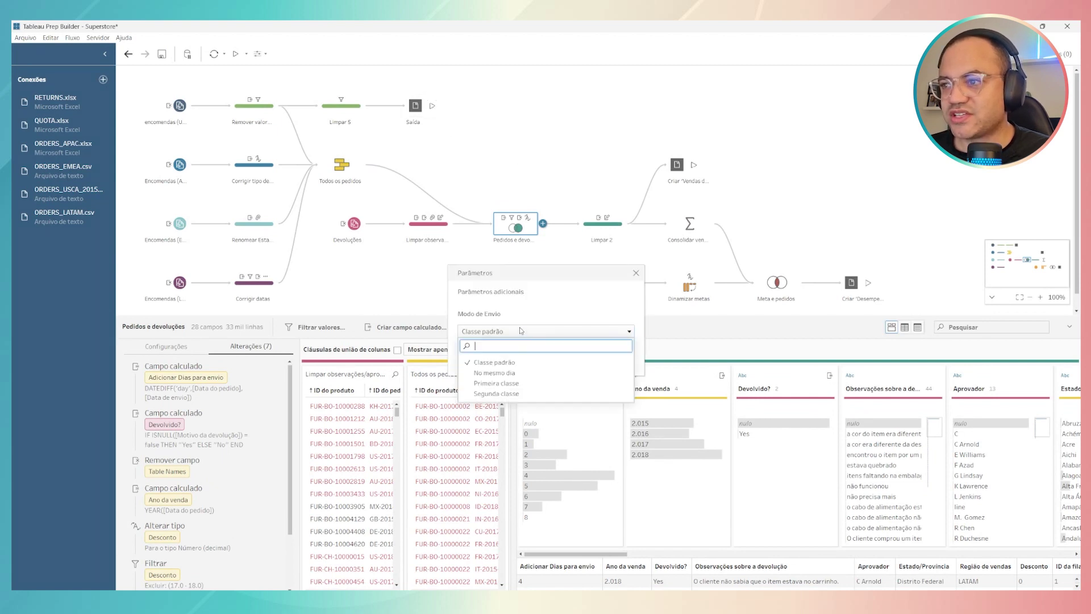
{"action": "left_click", "coordinate": [510, 373]}
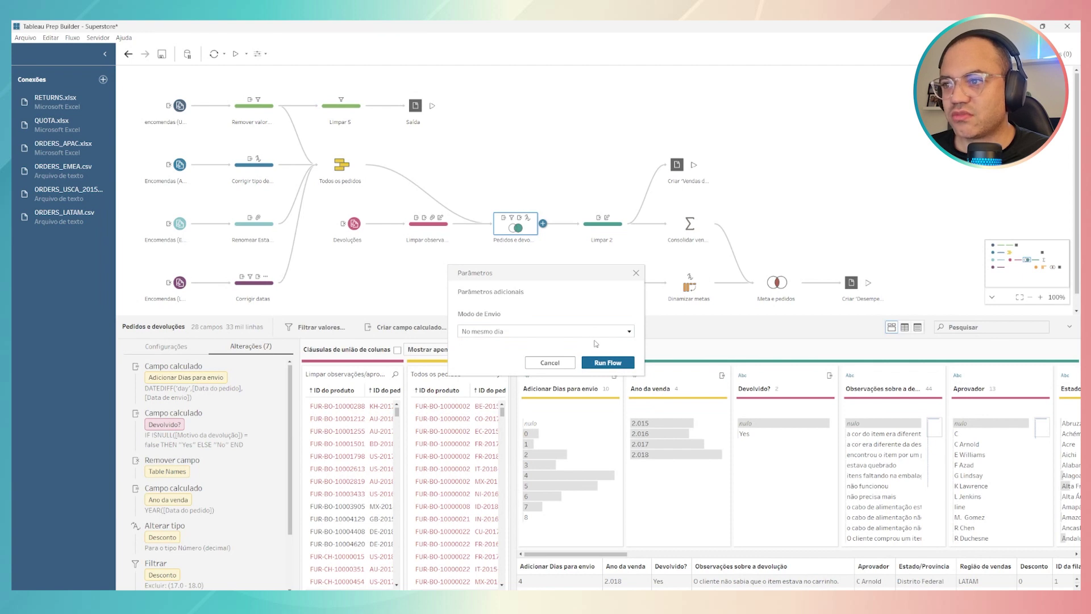
{"action": "left_click", "coordinate": [608, 364]}
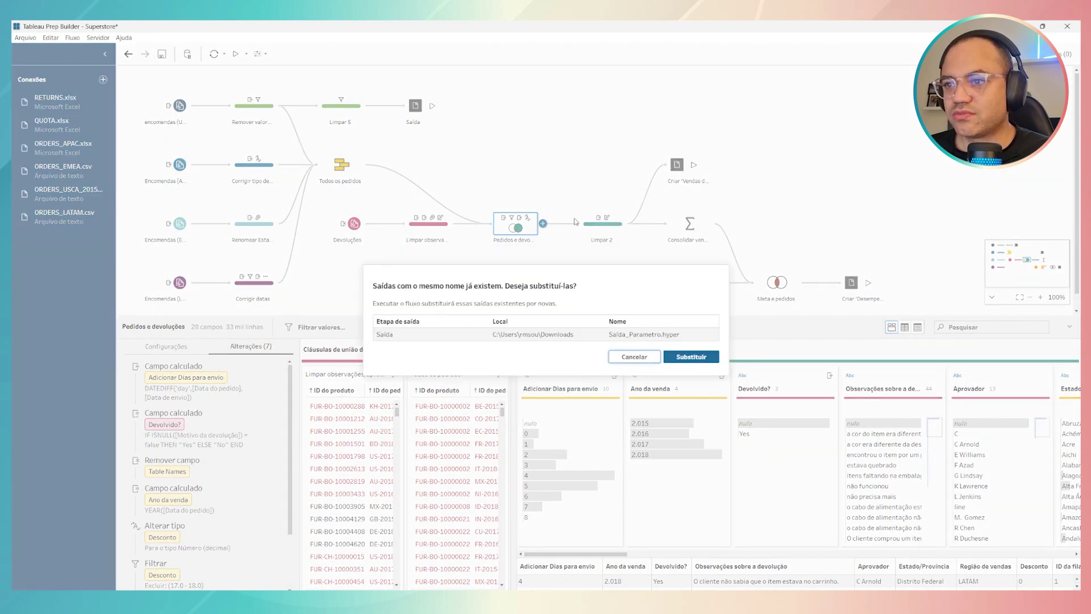
{"action": "left_click", "coordinate": [691, 357]}
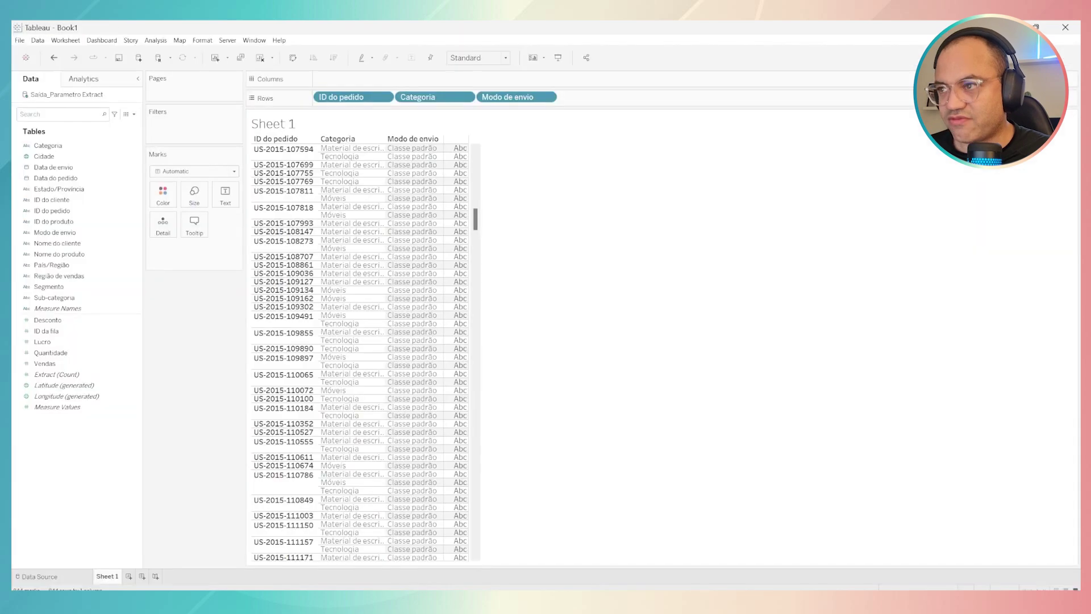
Step: Close the Tableau workbook without saving its changes and dismiss the failure notice in Tableau Prep Builder
{"action": "left_click", "coordinate": [1066, 28]}
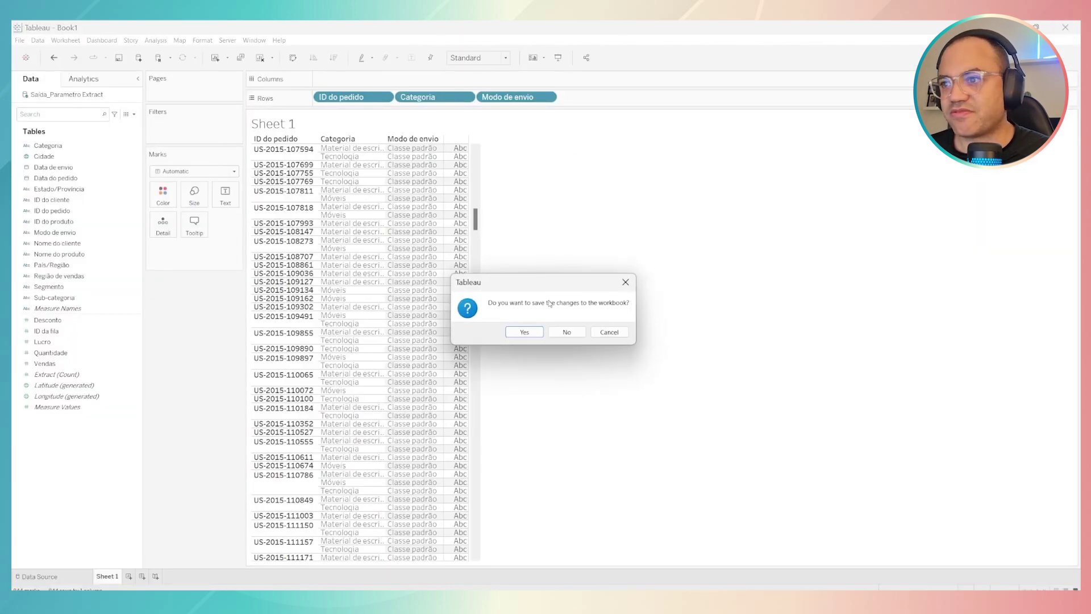
{"action": "left_click", "coordinate": [566, 332]}
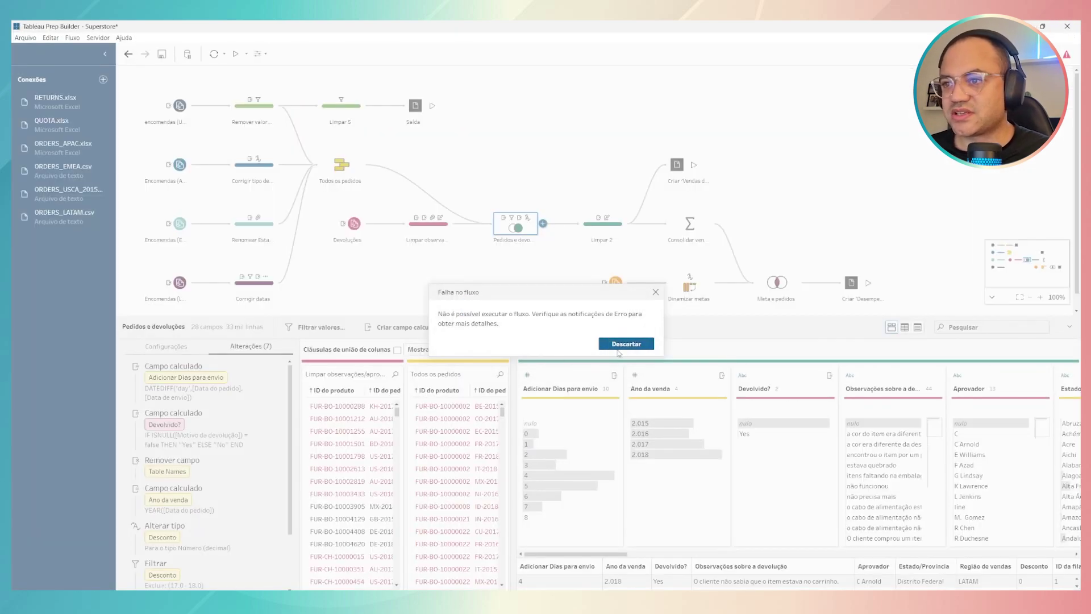
{"action": "left_click", "coordinate": [624, 344]}
Step: Run the Saída output again with the Modo de Envio parameter set to No mesmo dia
{"action": "left_click", "coordinate": [432, 106]}
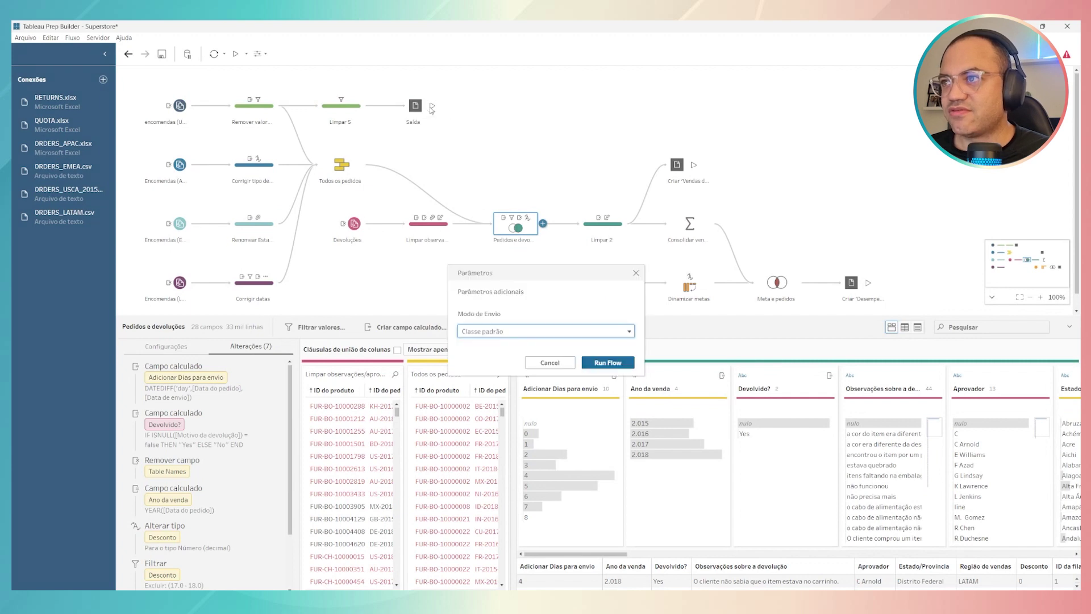
{"action": "left_click", "coordinate": [547, 336]}
{"action": "left_click", "coordinate": [546, 362]}
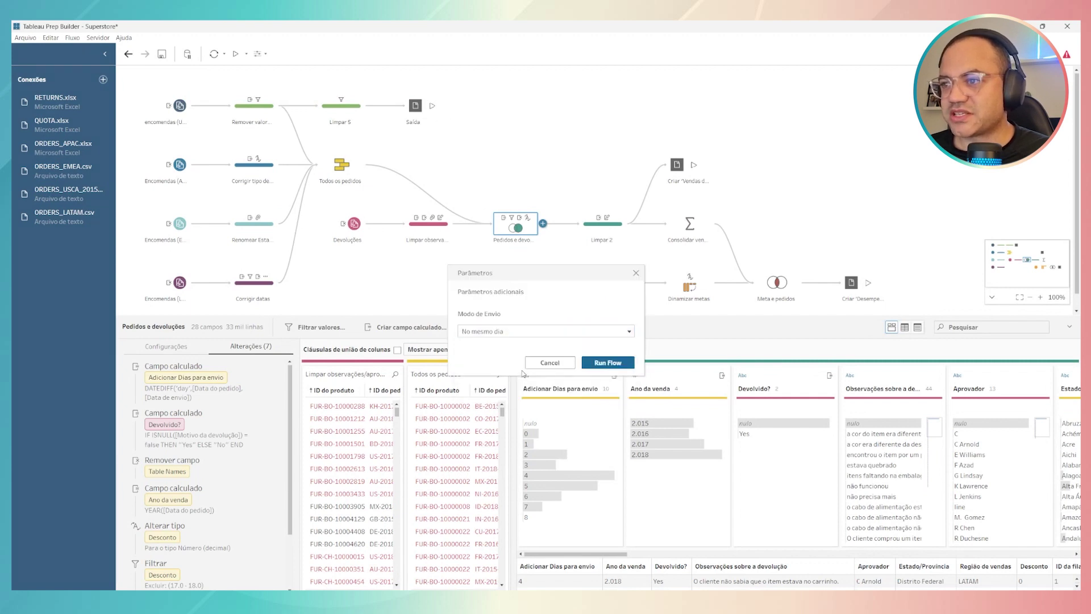
{"action": "left_click", "coordinate": [609, 363]}
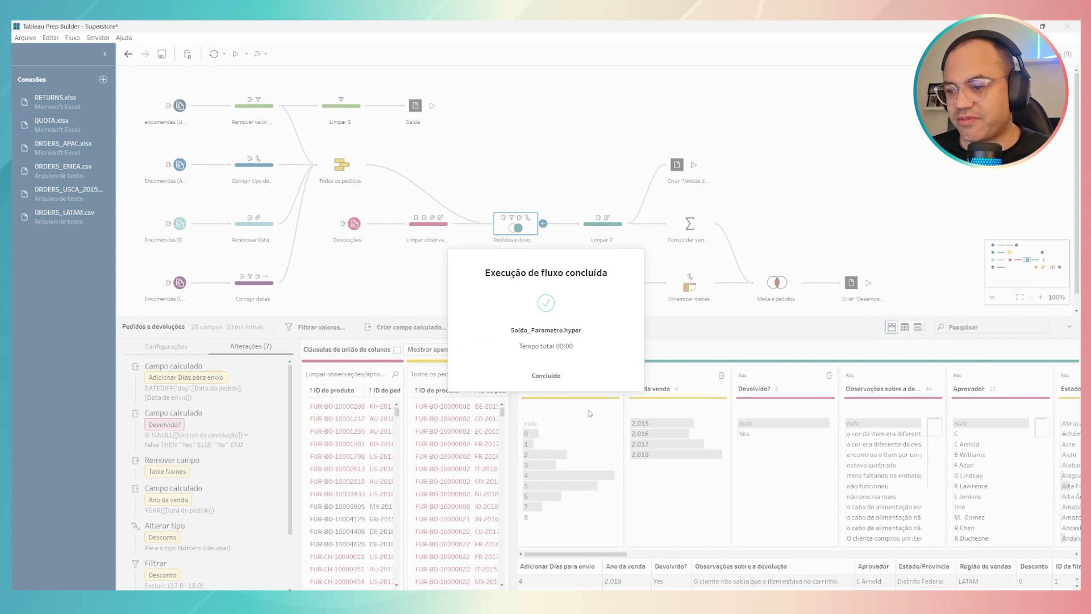
Step: Open Saída_Parametro.hyper from the Downloads folder in Tableau and minimize the folder window
{"action": "left_click", "coordinate": [545, 331]}
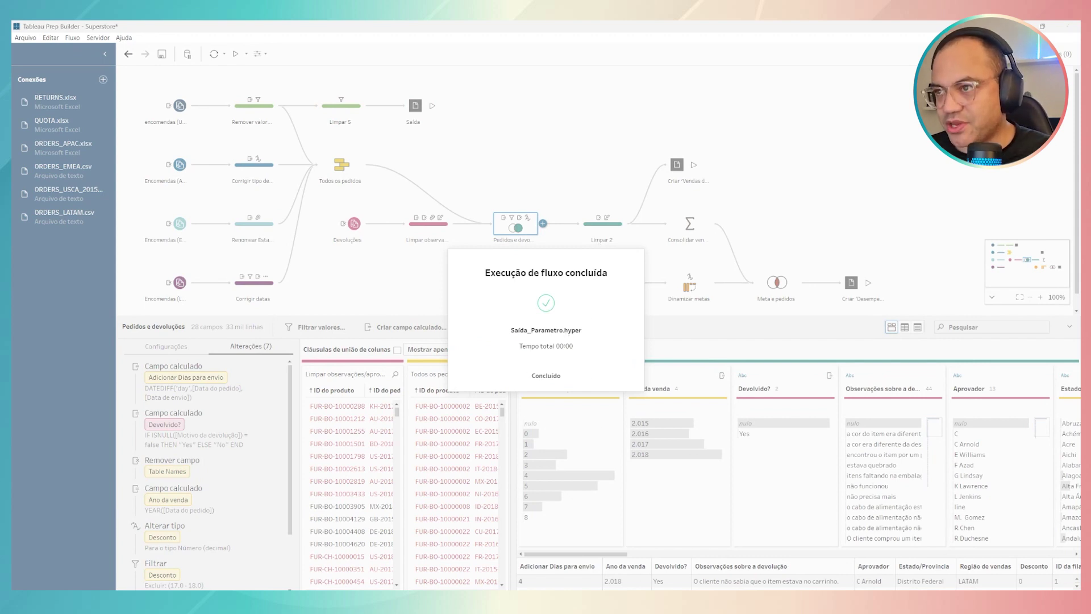
{"action": "left_click", "coordinate": [289, 226]}
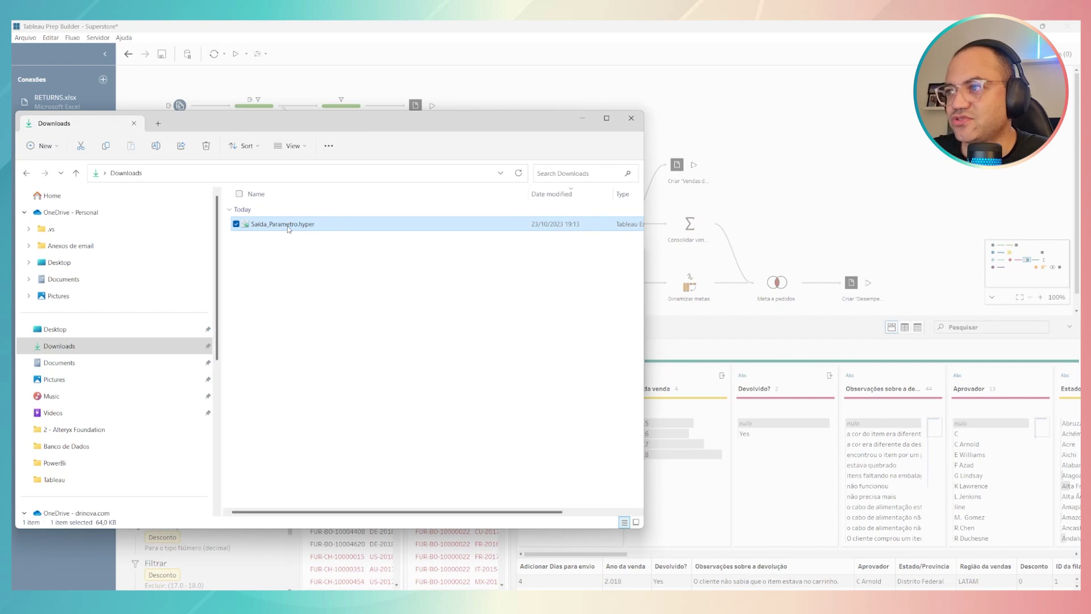
{"action": "left_click", "coordinate": [583, 117]}
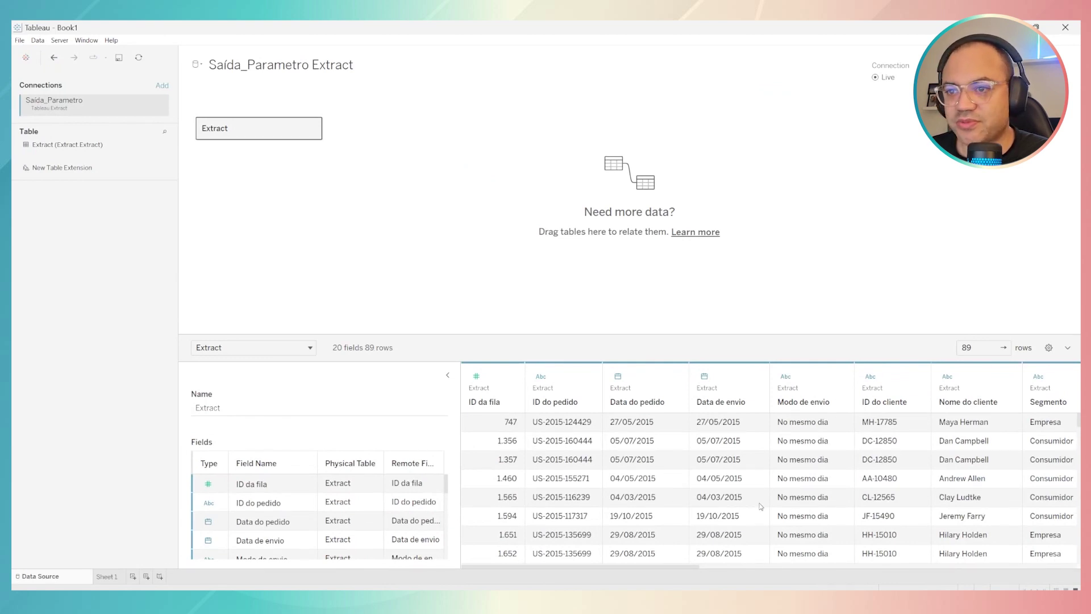
Step: Check the Modo de envio values across the extract's rows, then return to Tableau Prep Builder and close the run completion dialog
{"action": "scroll", "coordinate": [710, 454], "scroll_direction": "down", "scroll_amount": 1}
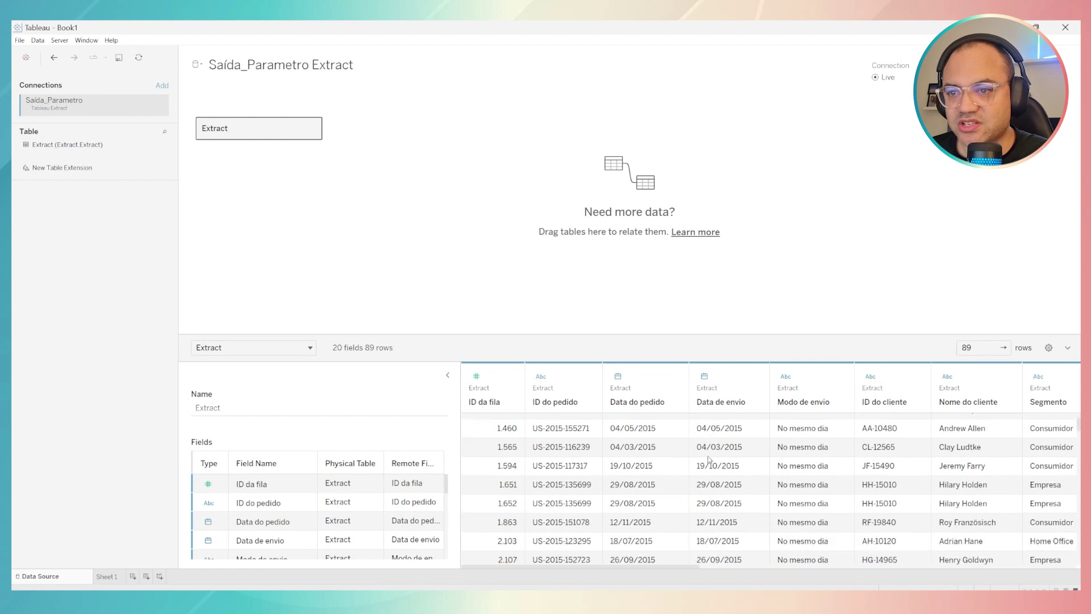
{"action": "scroll", "coordinate": [710, 459], "scroll_direction": "down", "scroll_amount": 1}
{"action": "scroll", "coordinate": [815, 432], "scroll_direction": "down", "scroll_amount": 1}
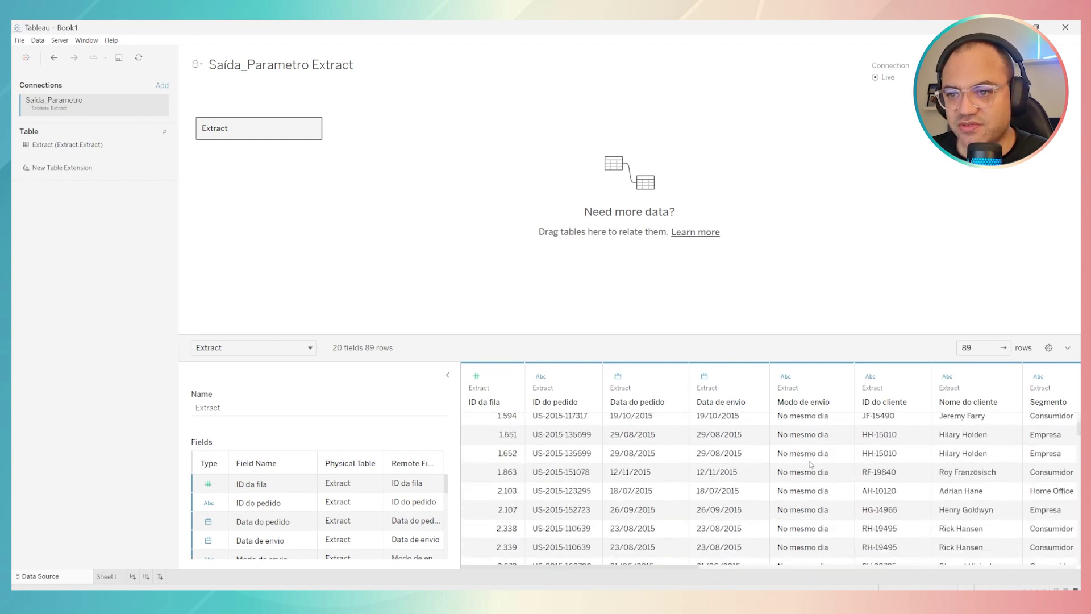
{"action": "scroll", "coordinate": [810, 464], "scroll_direction": "down", "scroll_amount": 8}
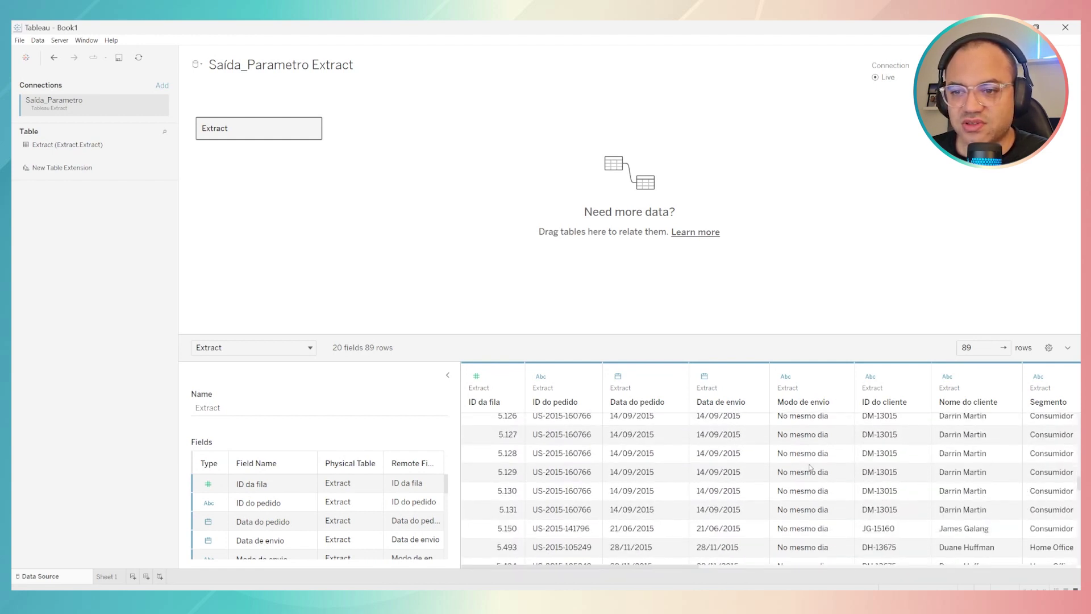
{"action": "scroll", "coordinate": [810, 467], "scroll_direction": "down", "scroll_amount": 10}
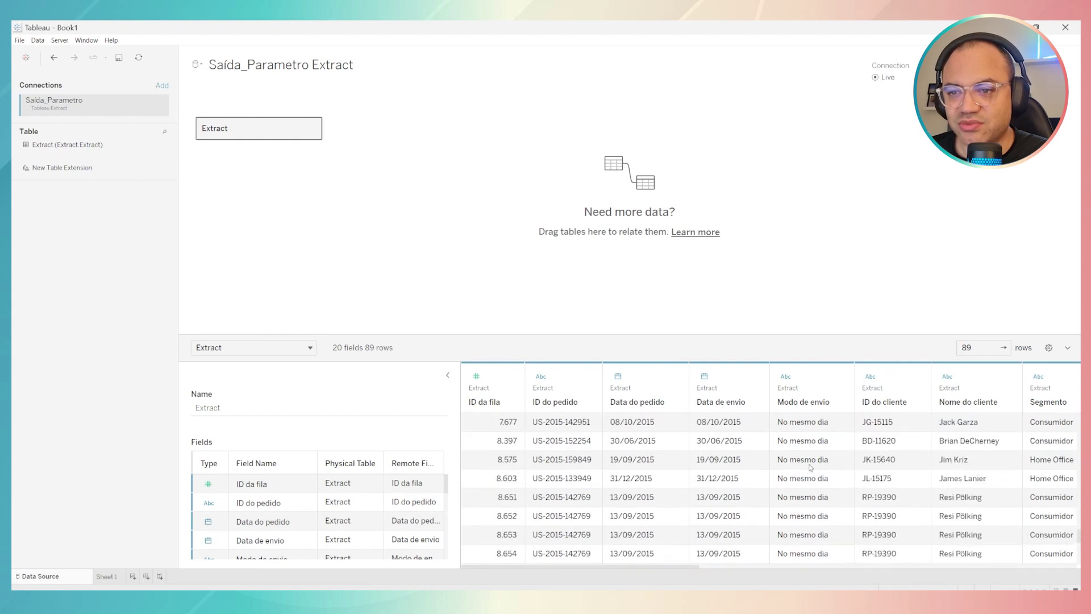
{"action": "scroll", "coordinate": [811, 468], "scroll_direction": "down", "scroll_amount": 3}
{"action": "scroll", "coordinate": [811, 466], "scroll_direction": "up", "scroll_amount": 20}
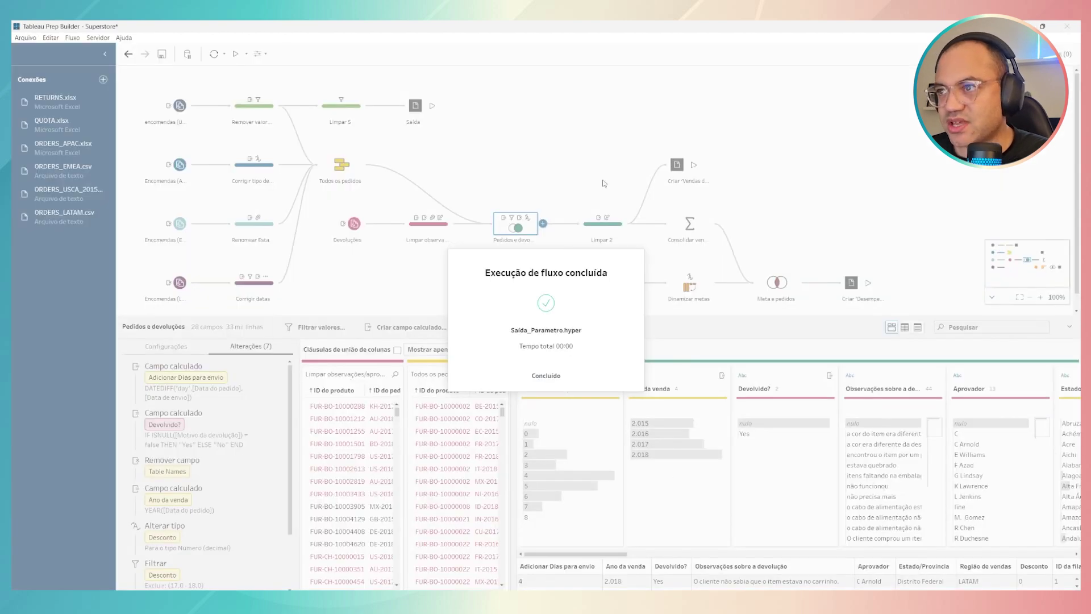
{"action": "left_click", "coordinate": [546, 376]}
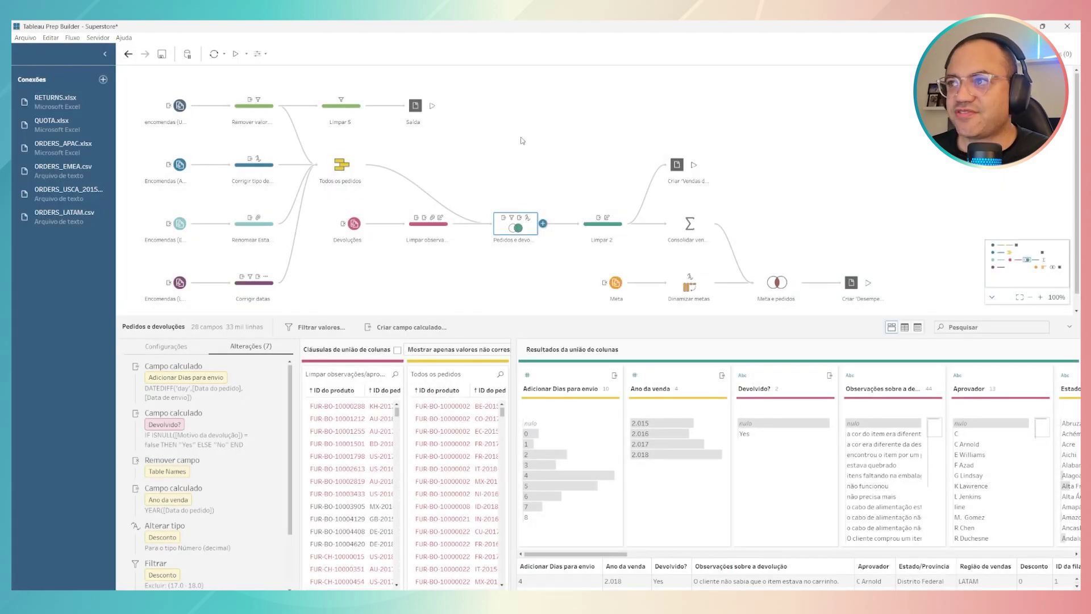